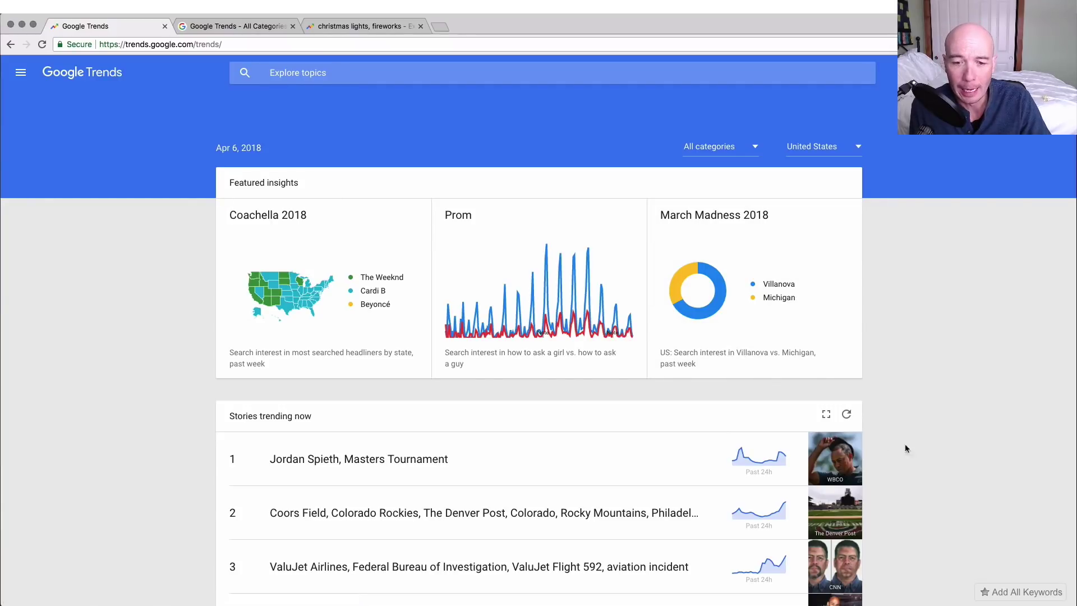
scroll(912, 437, down, 2)
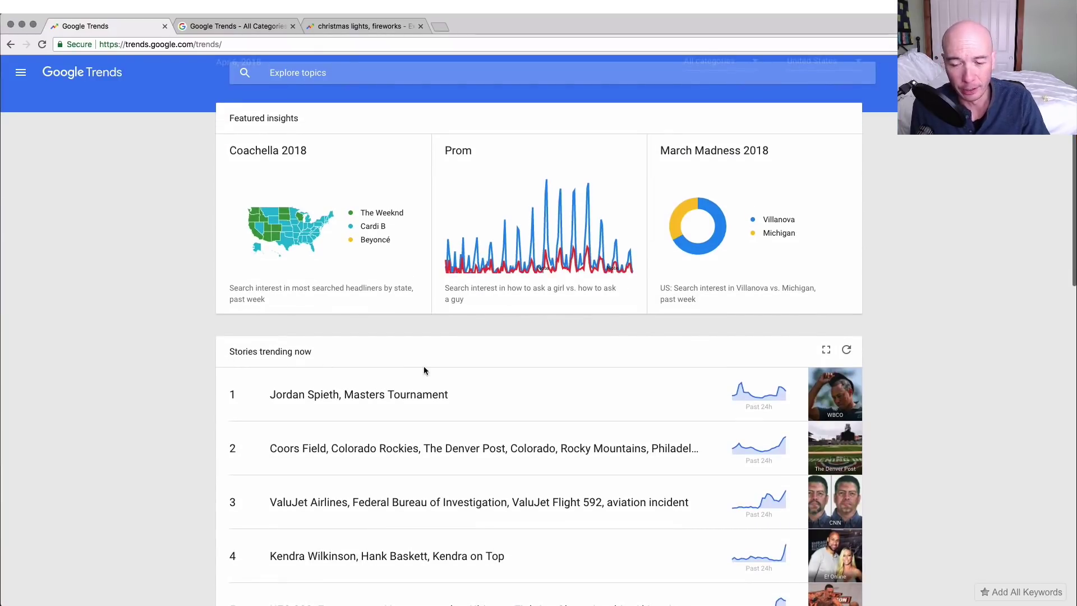
scroll(594, 368, down, 1)
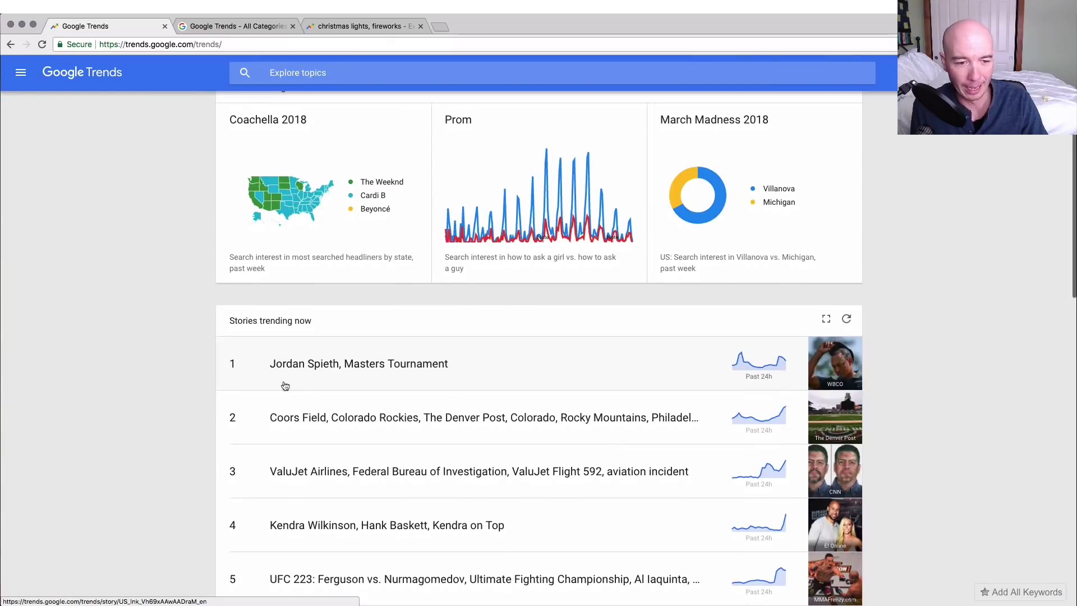
scroll(195, 403, down, 5)
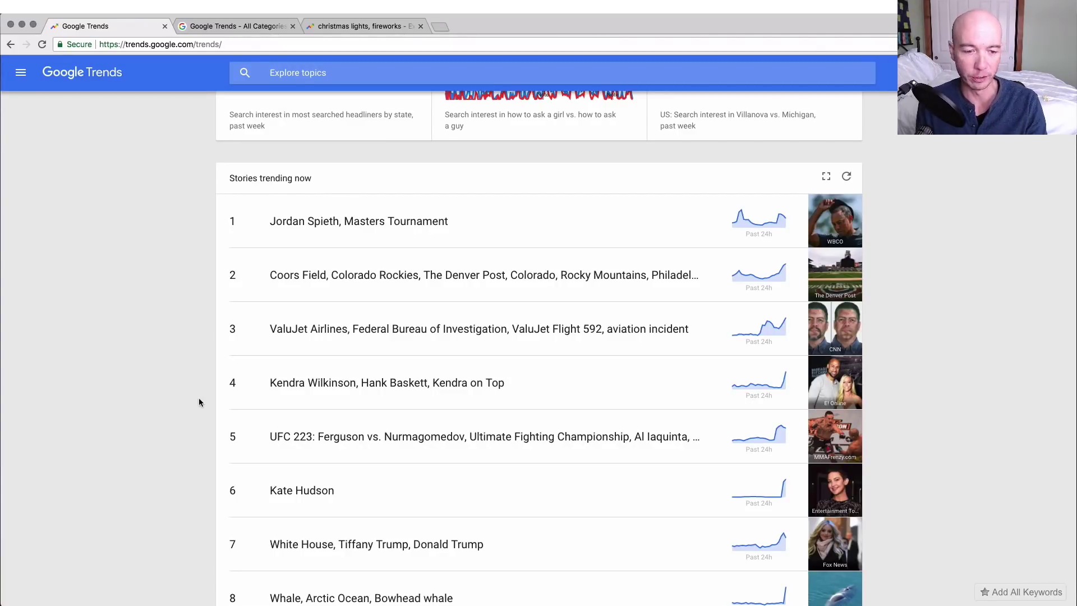
scroll(199, 399, down, 6)
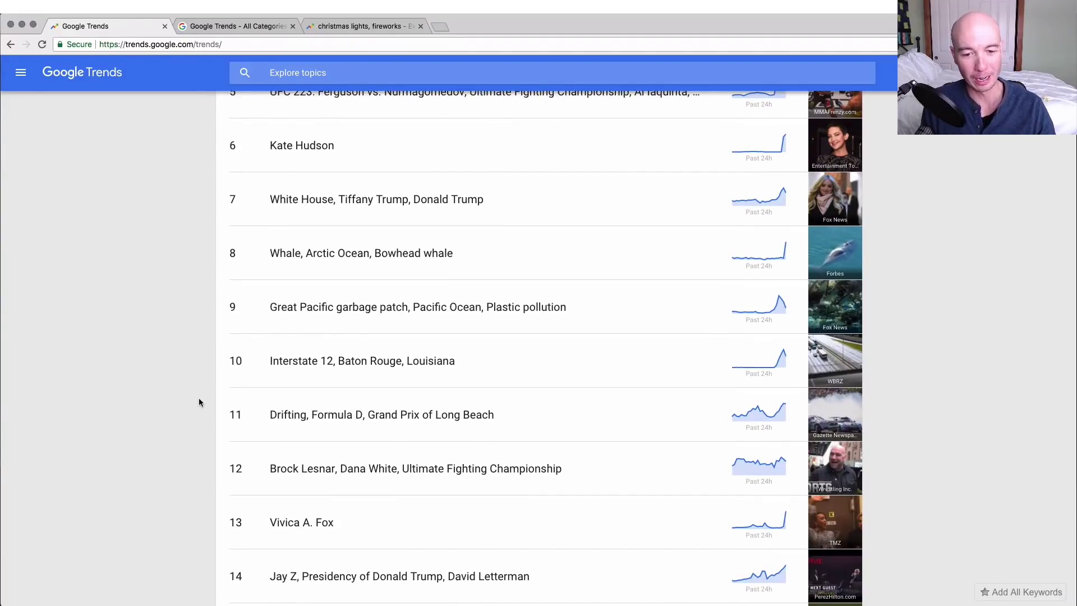
scroll(199, 399, down, 5)
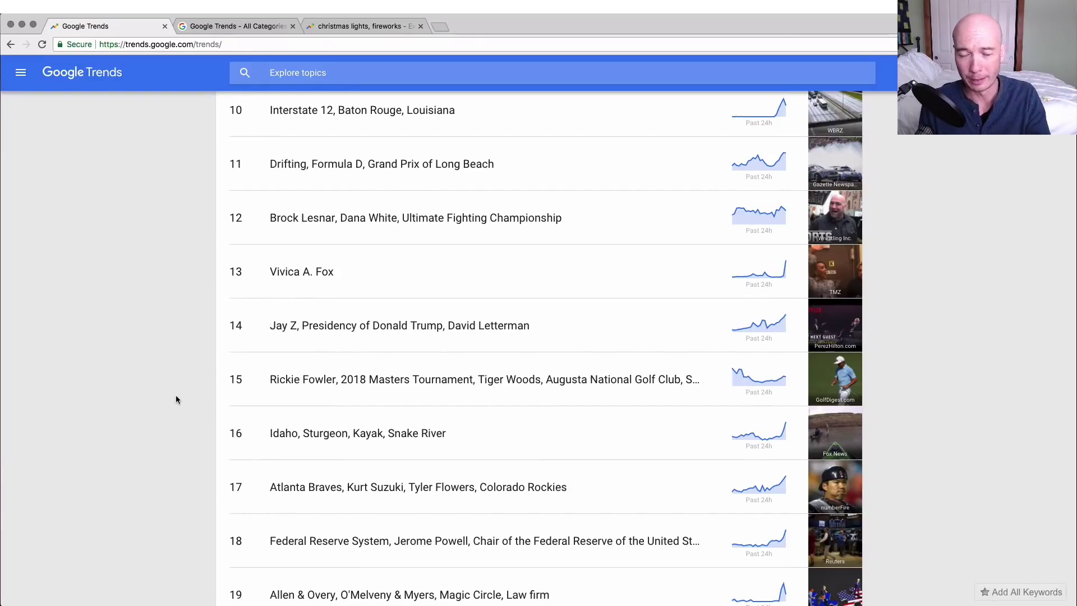
scroll(176, 399, up, 15)
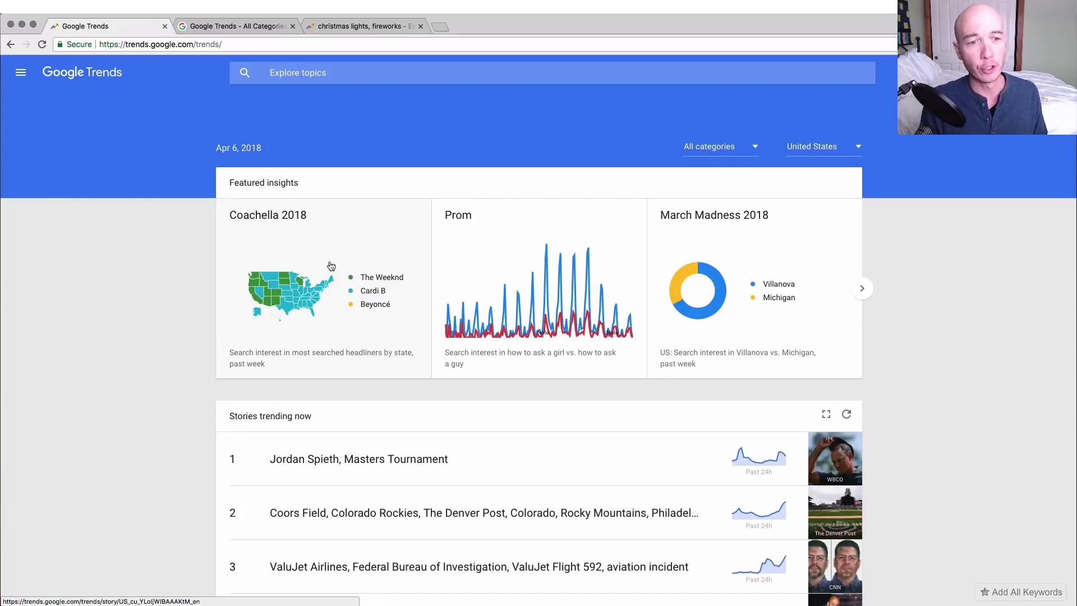
click(331, 266)
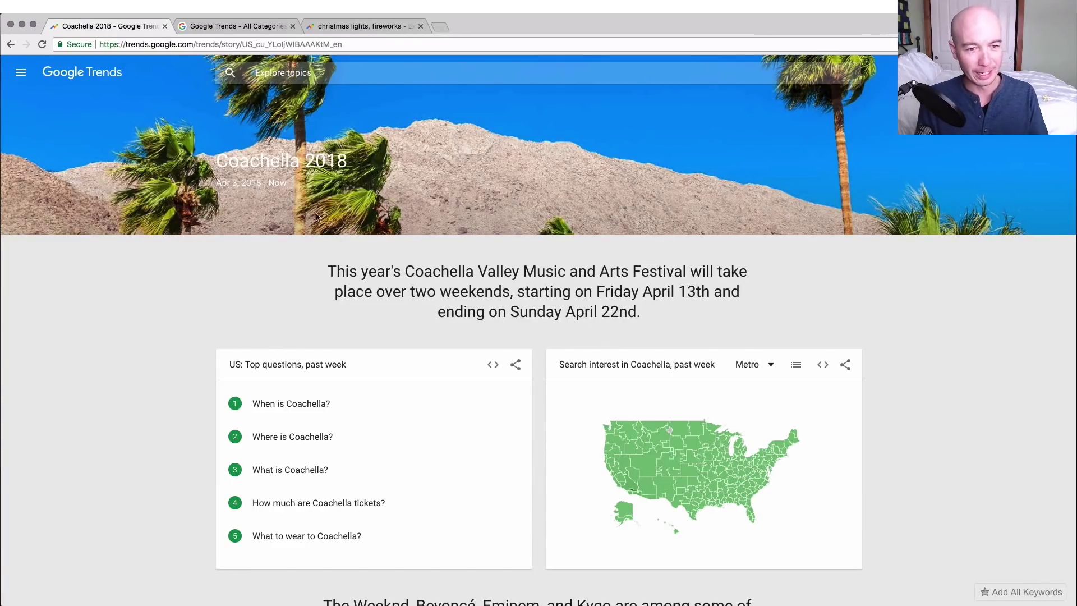
Scroll through the Coachella 2018 story's headliner charts, trending queries and interest-over-time graph
scroll(185, 298, down, 5)
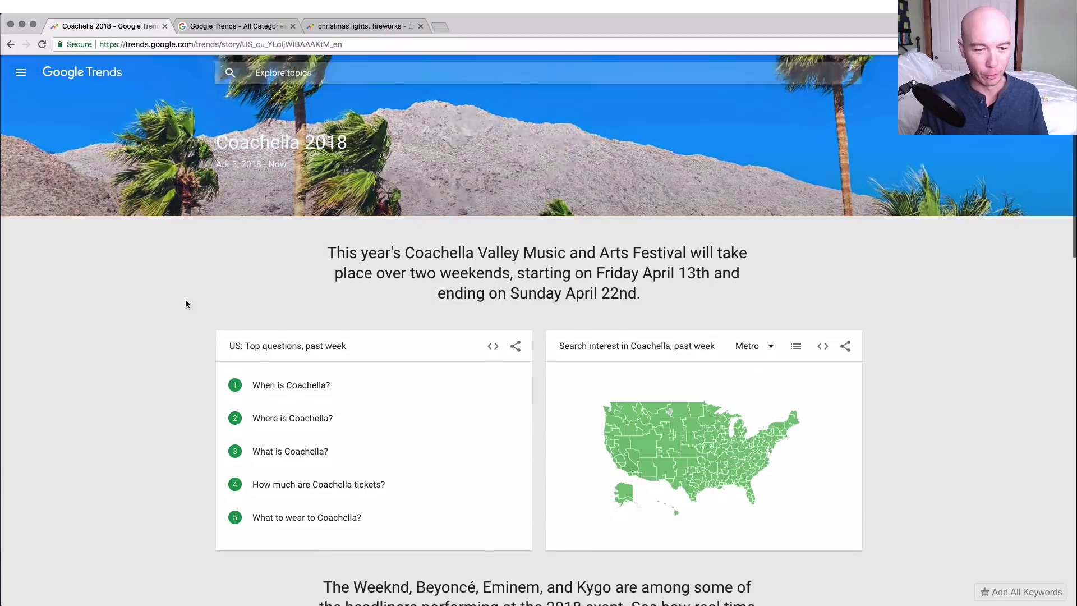
scroll(156, 303, down, 5)
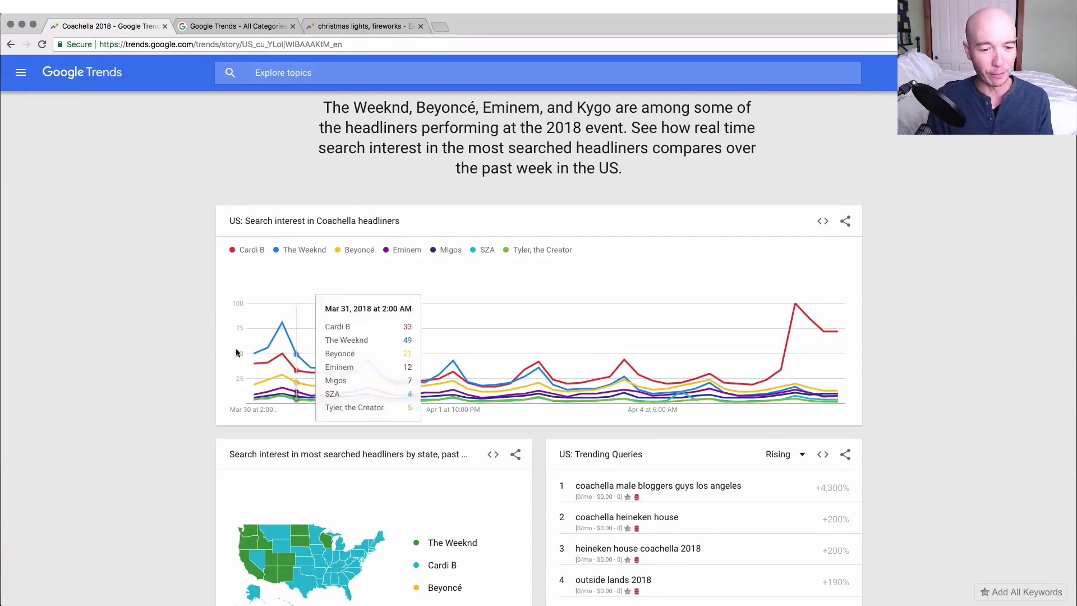
scroll(133, 418, down, 3)
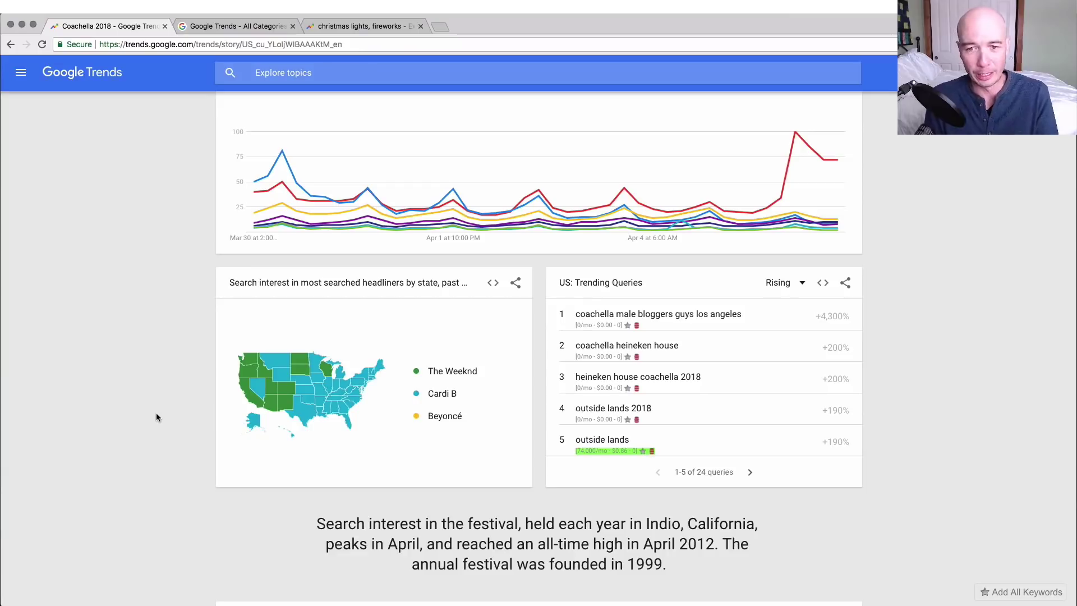
scroll(157, 416, up, 5)
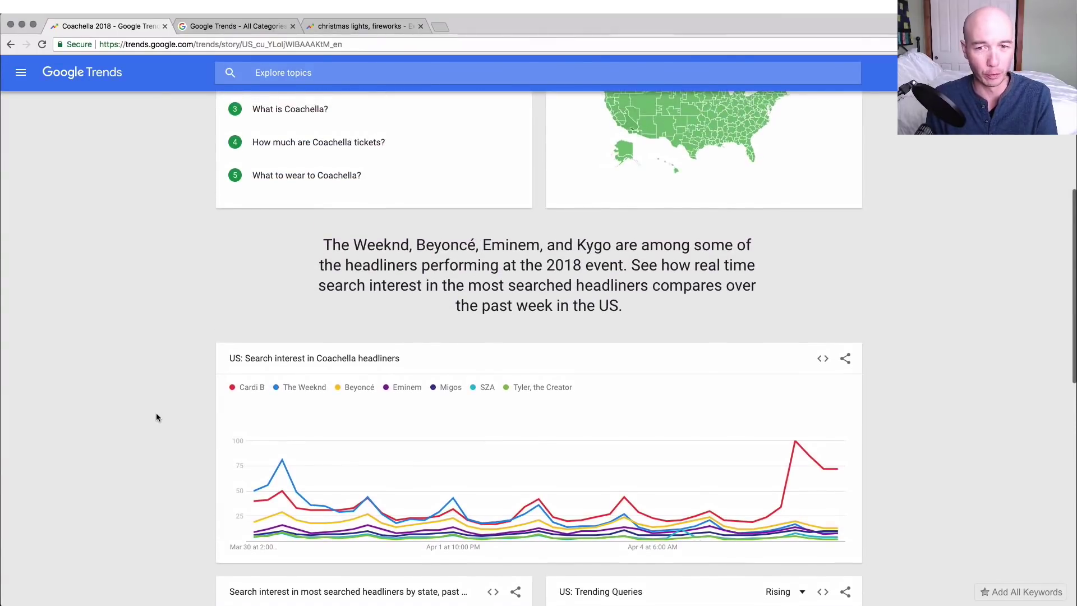
scroll(156, 416, down, 10)
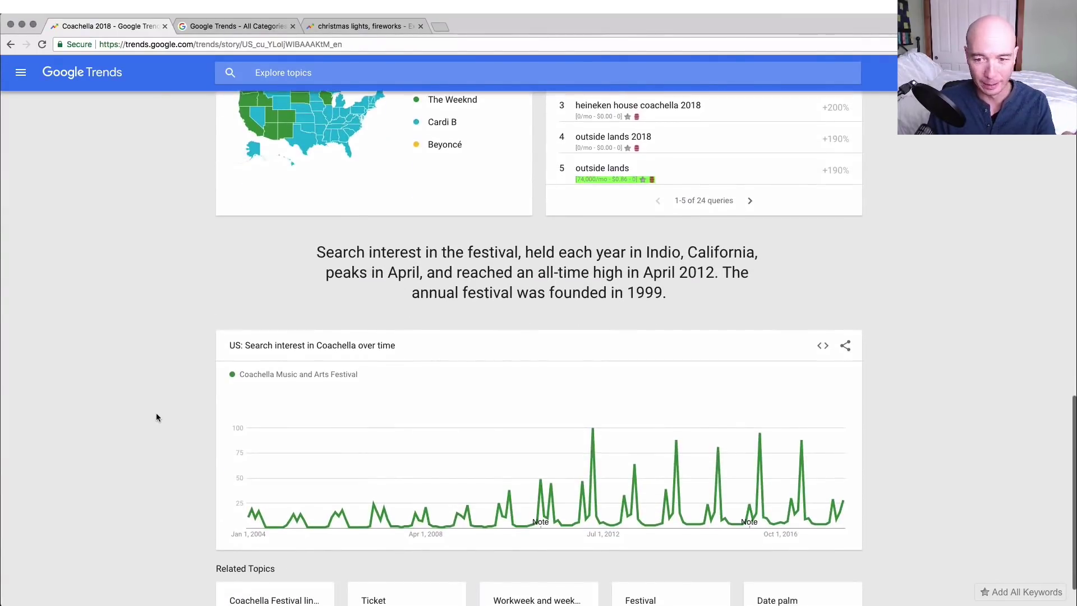
scroll(156, 416, down, 2)
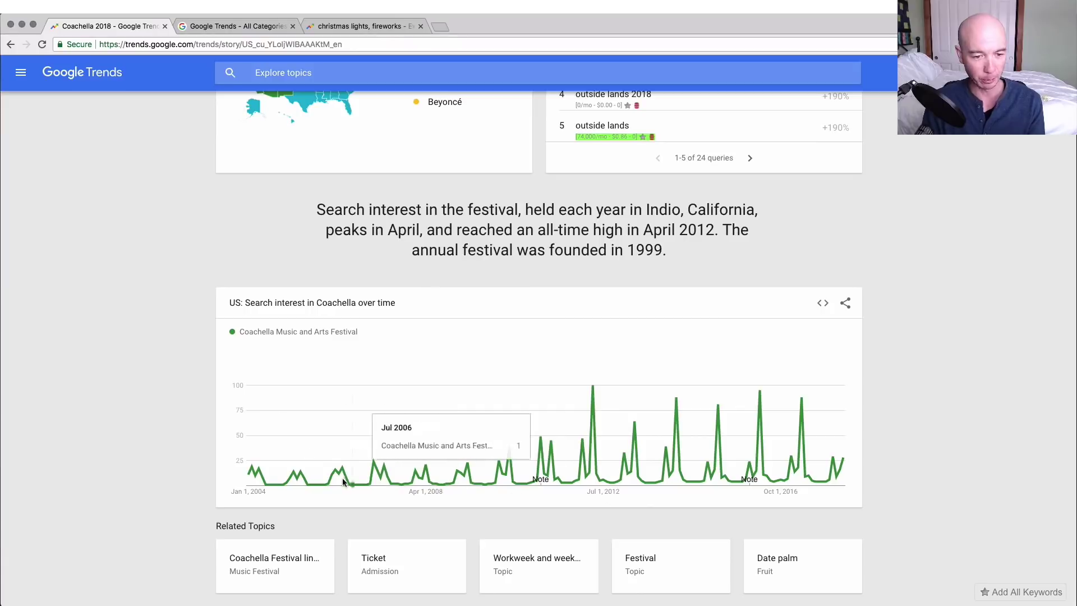
mouse_move(335, 480)
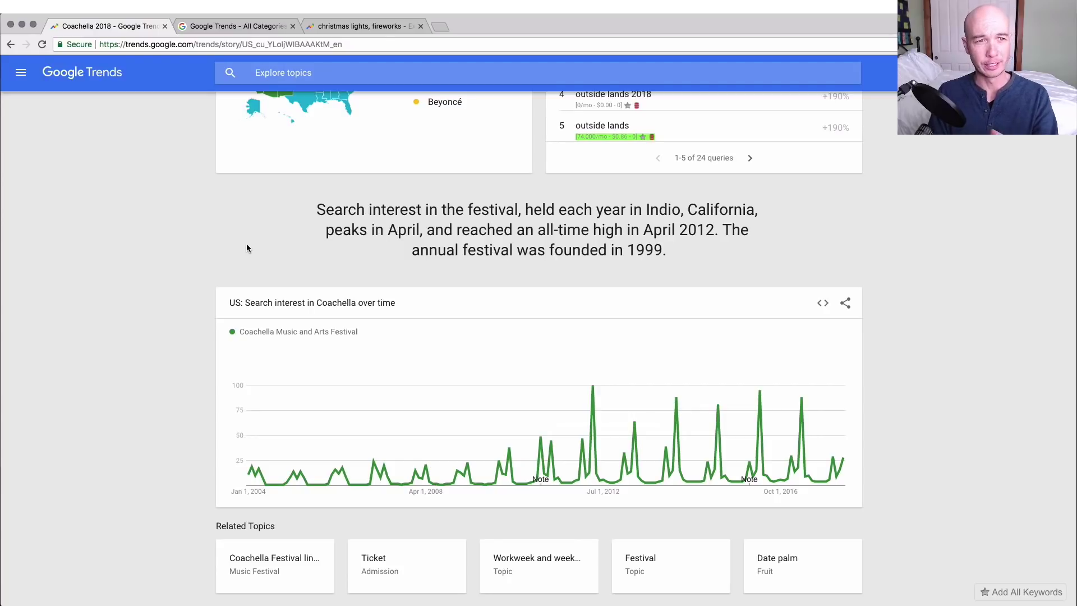
On Top Charts, check the country options and show charts for the whole of 2017
click(218, 27)
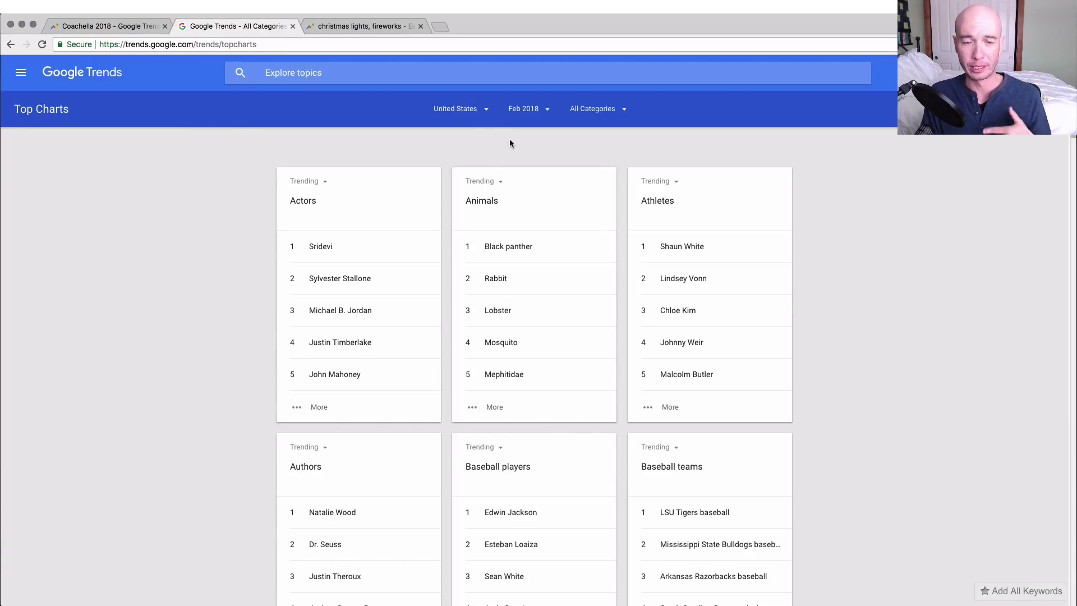
click(486, 110)
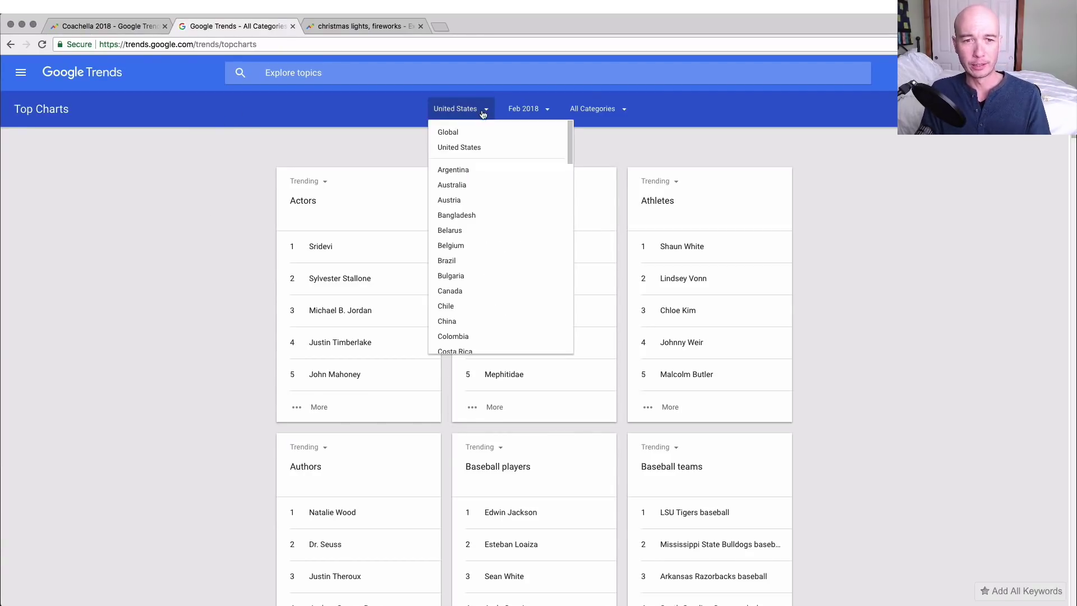
click(548, 110)
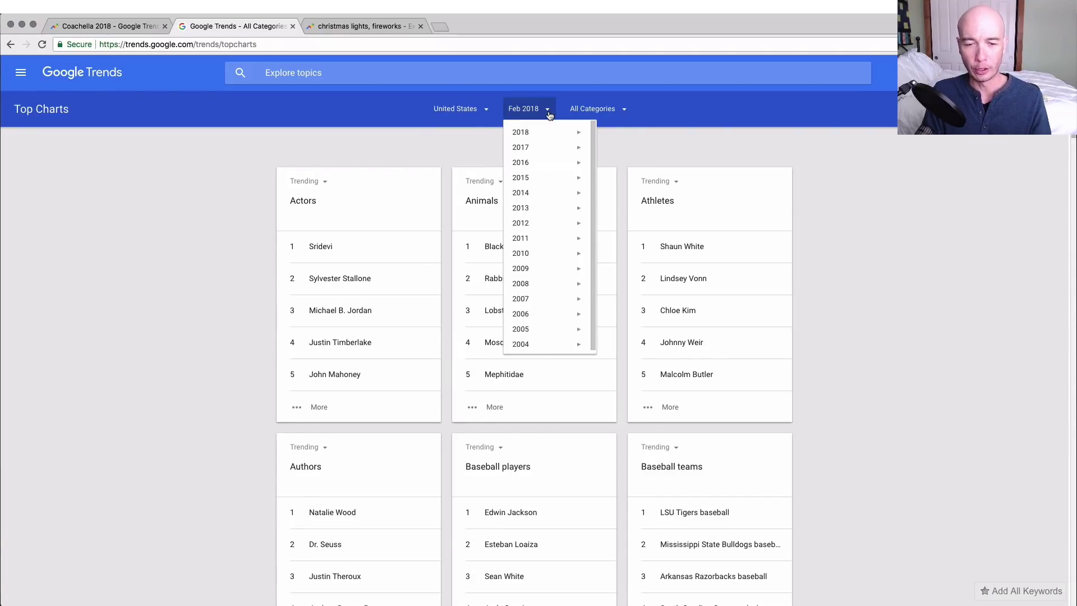
mouse_move(572, 136)
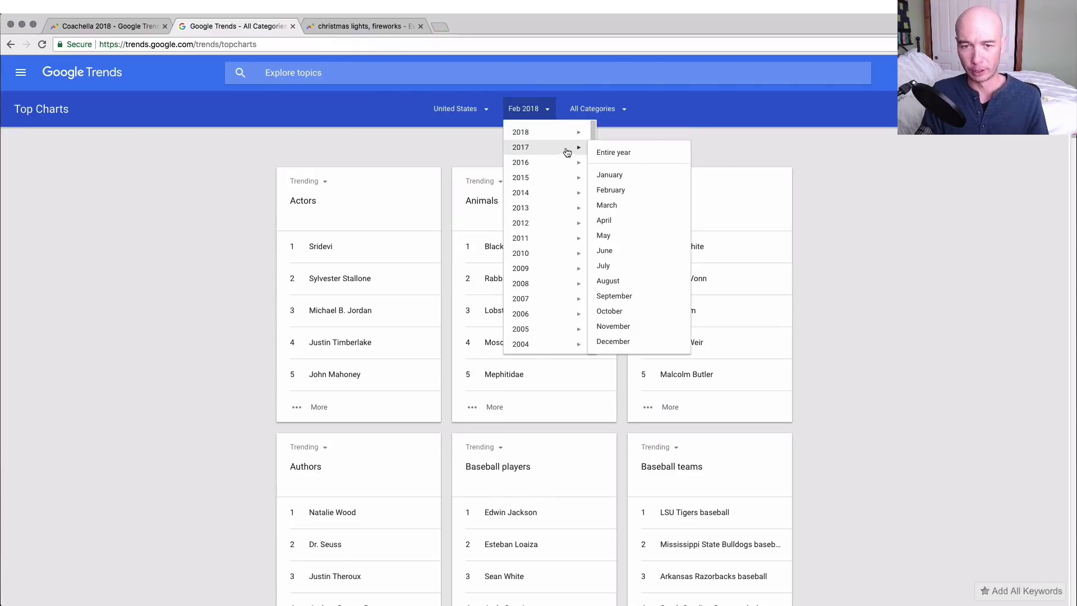
click(644, 155)
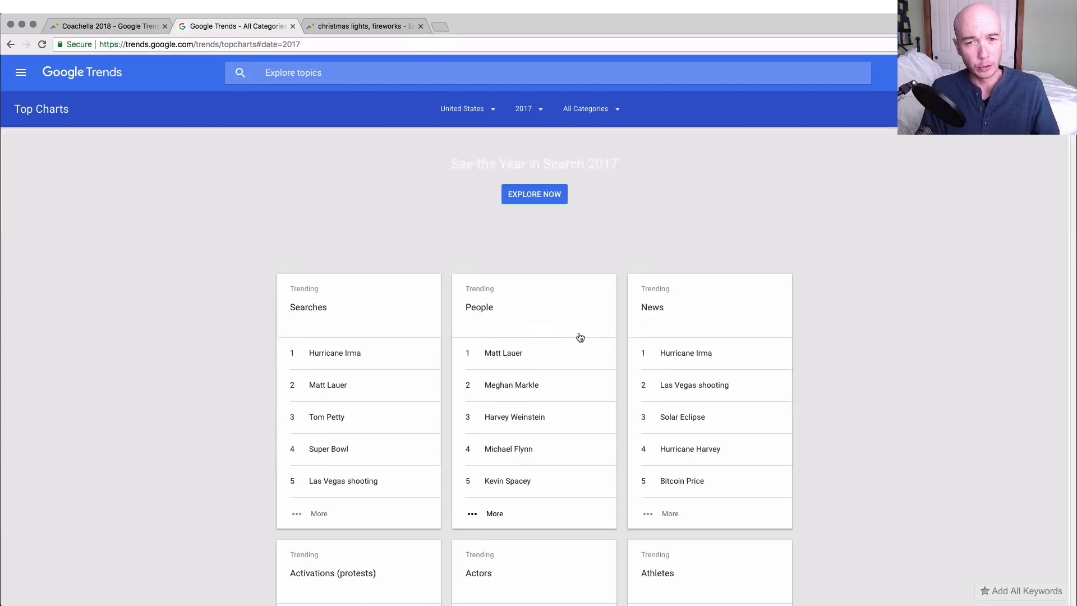
Limit the charts to Nature & science and browse the full Space objects ranking
click(616, 112)
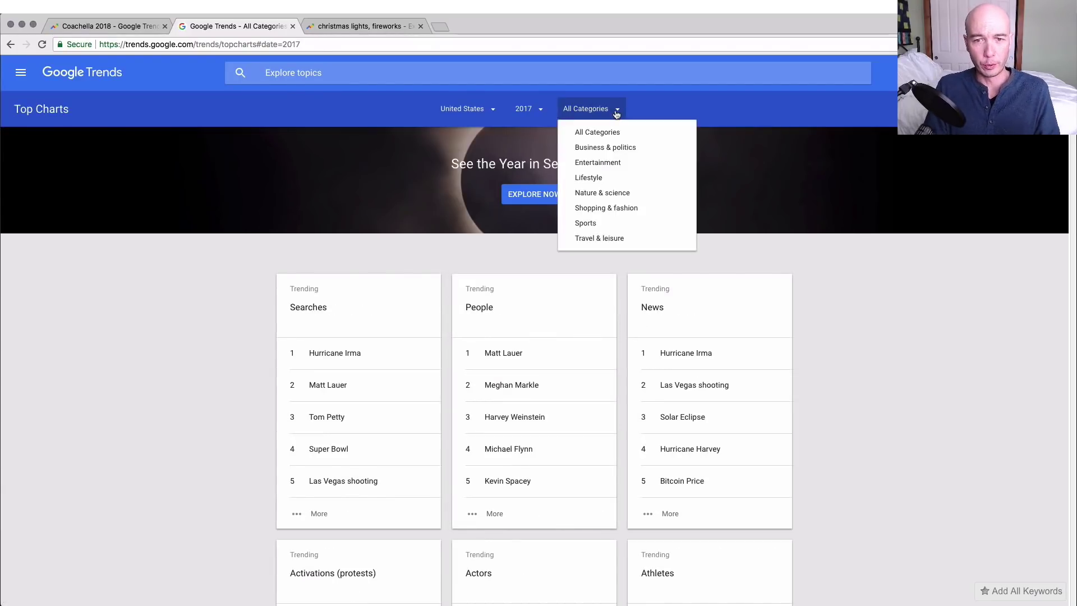
click(632, 202)
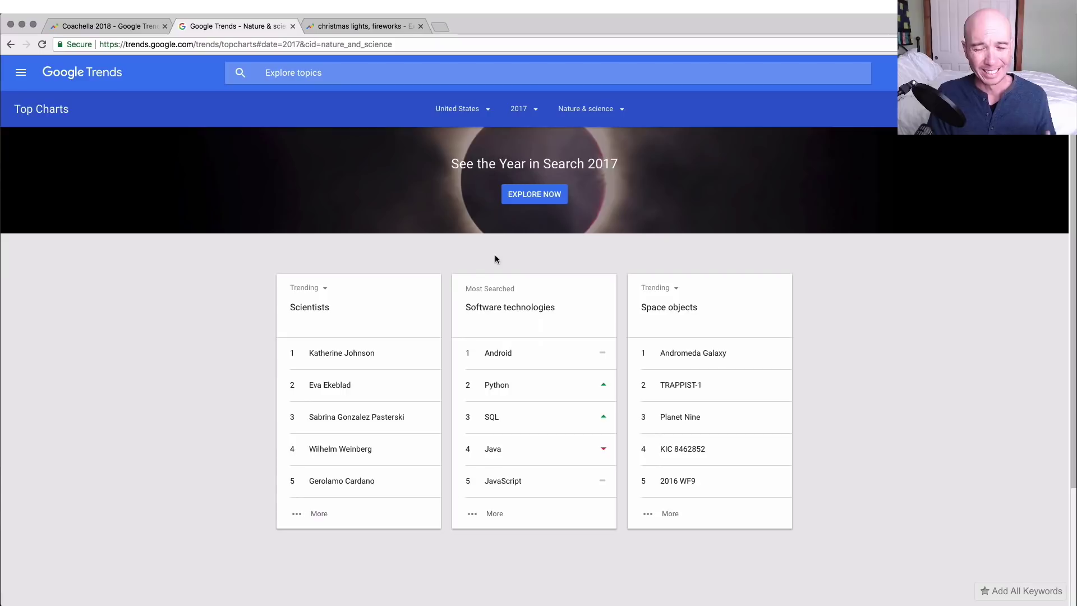
scroll(620, 270, down, 2)
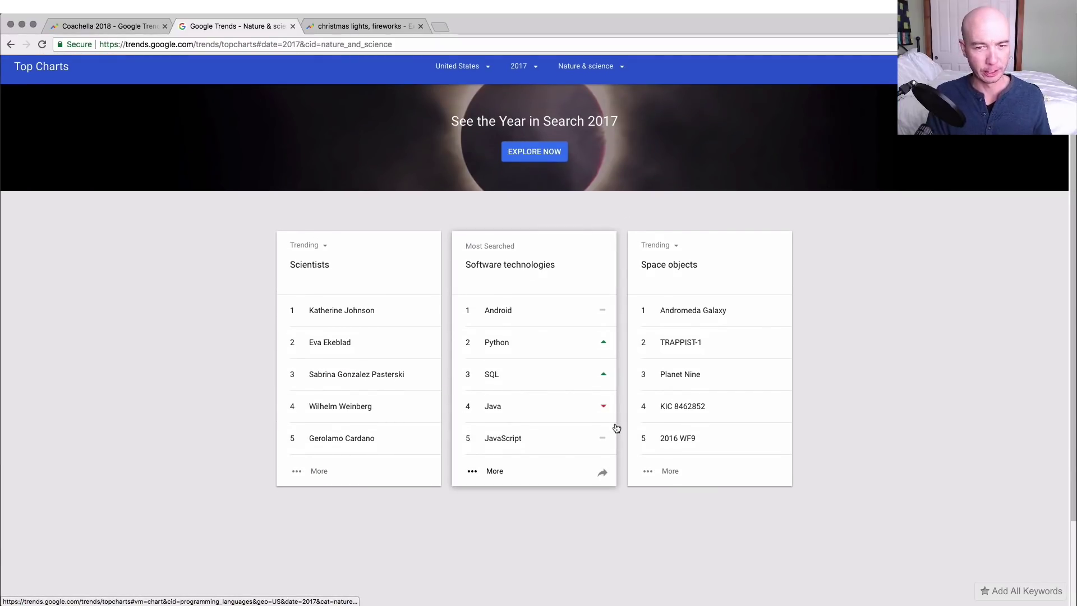
scroll(614, 427, up, 2)
scroll(662, 451, down, 3)
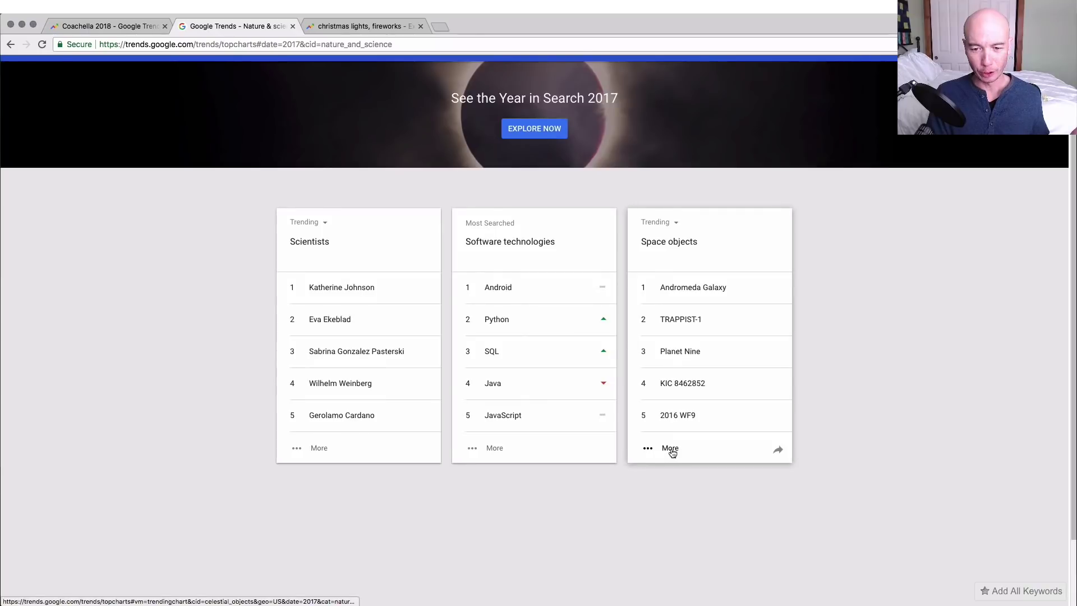
click(671, 449)
scroll(513, 421, down, 8)
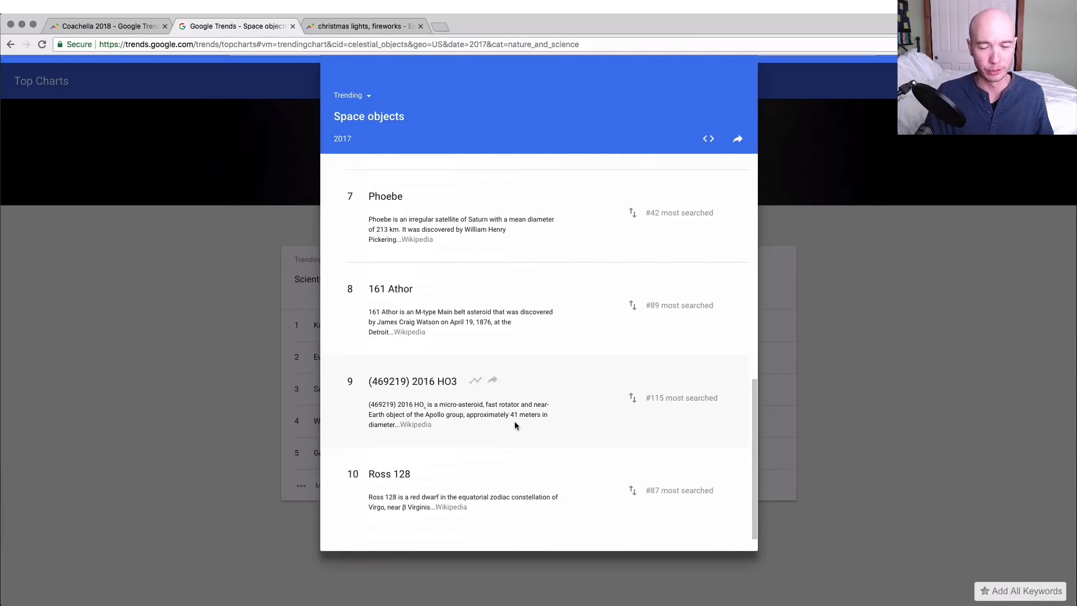
scroll(515, 426, up, 10)
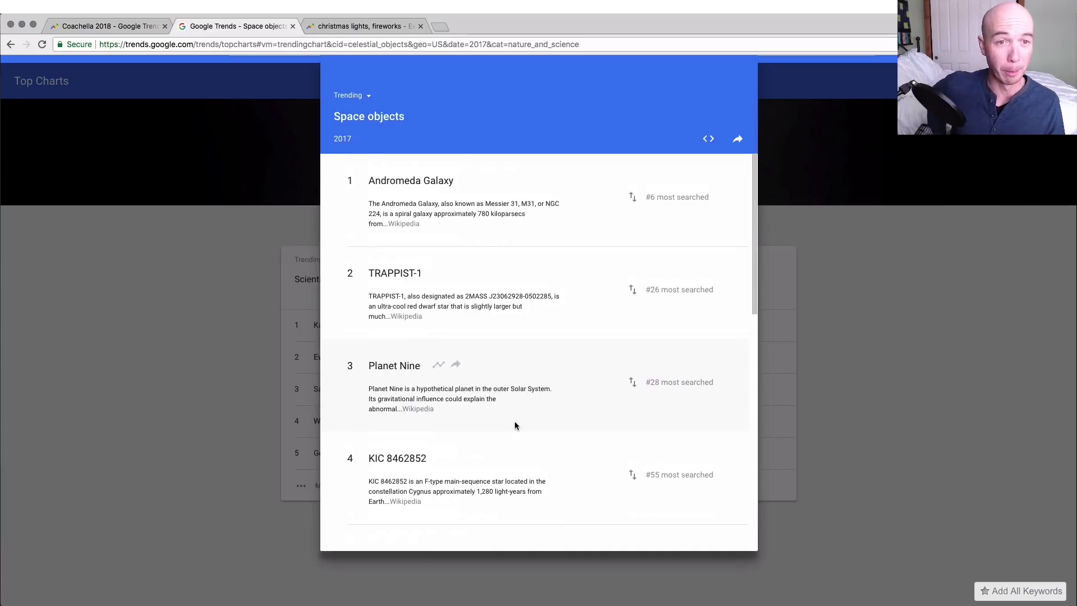
click(303, 404)
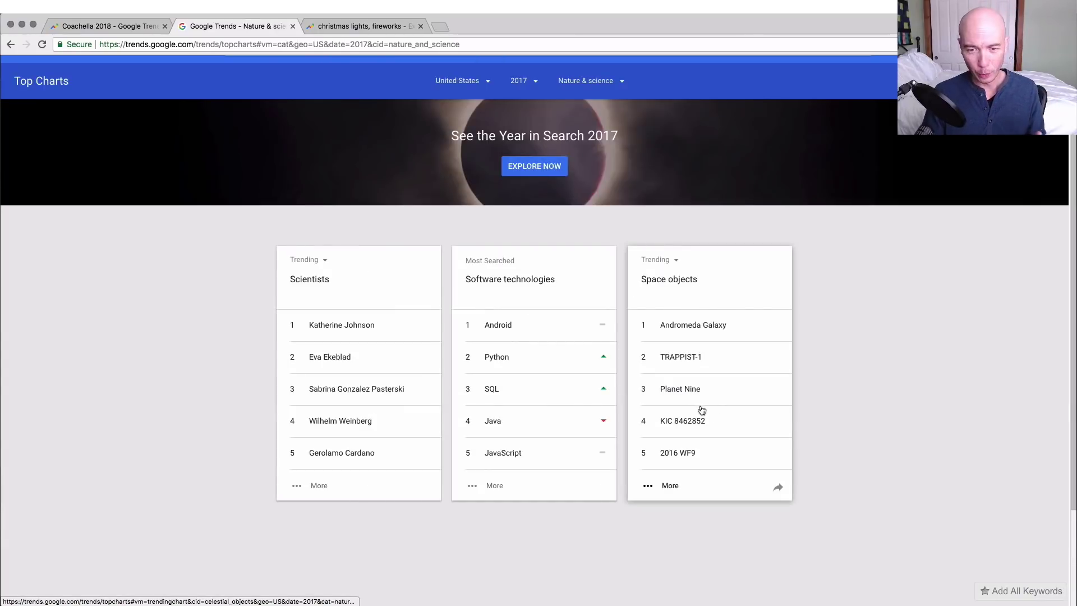
scroll(578, 223, up, 1)
Show Top Charts for all categories for the entire year 2008
click(588, 109)
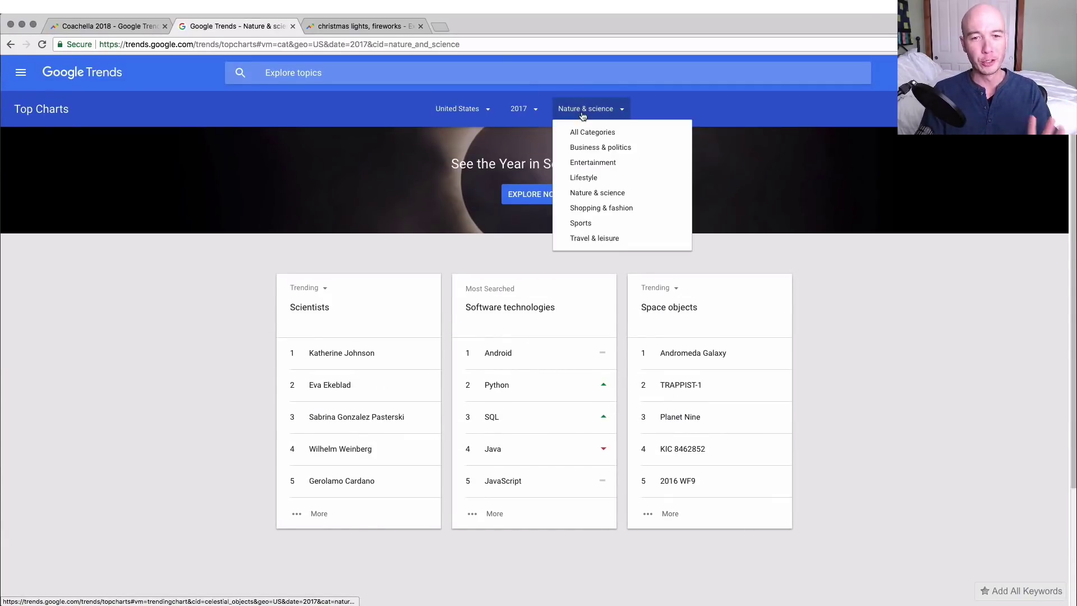
click(604, 133)
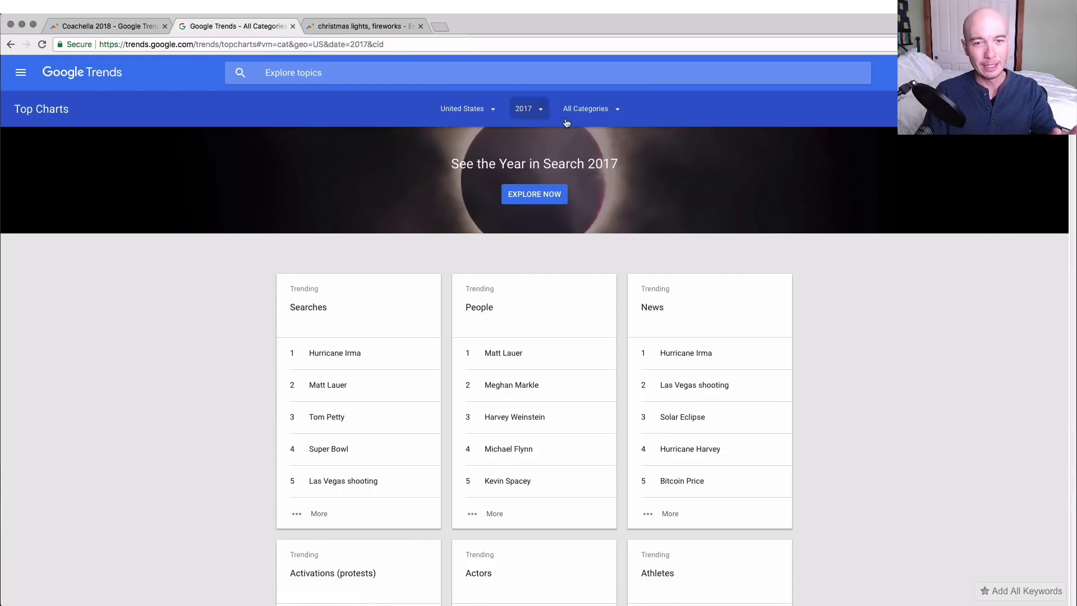
click(540, 116)
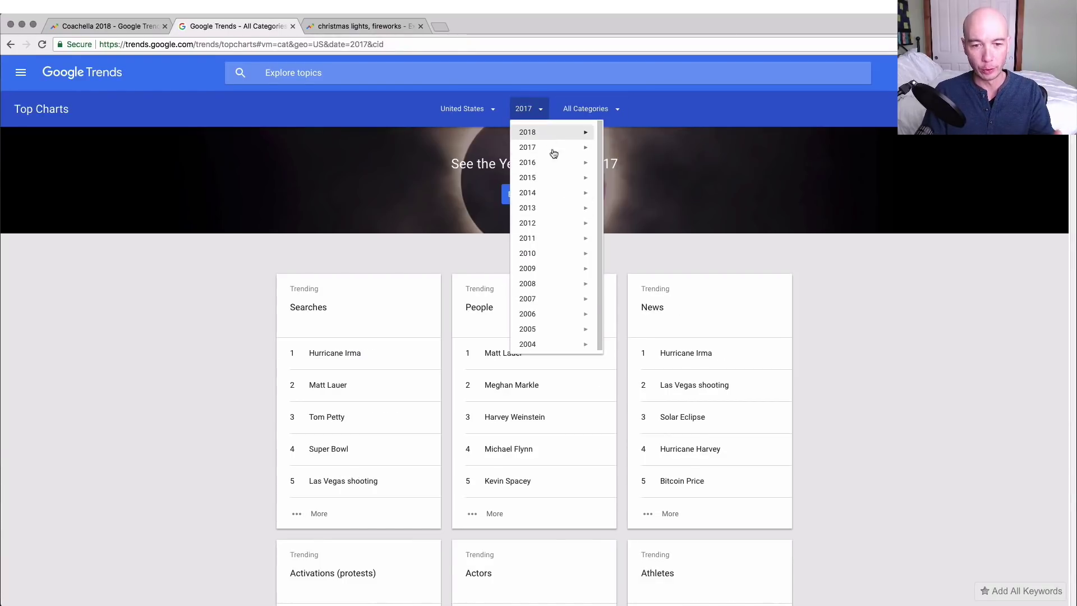
mouse_move(559, 293)
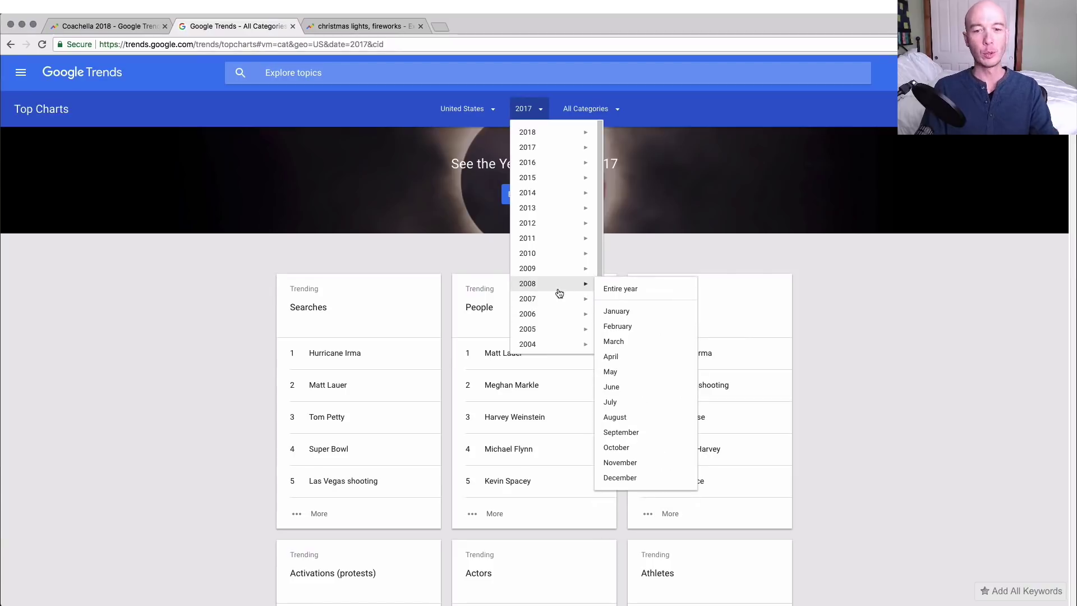
click(648, 291)
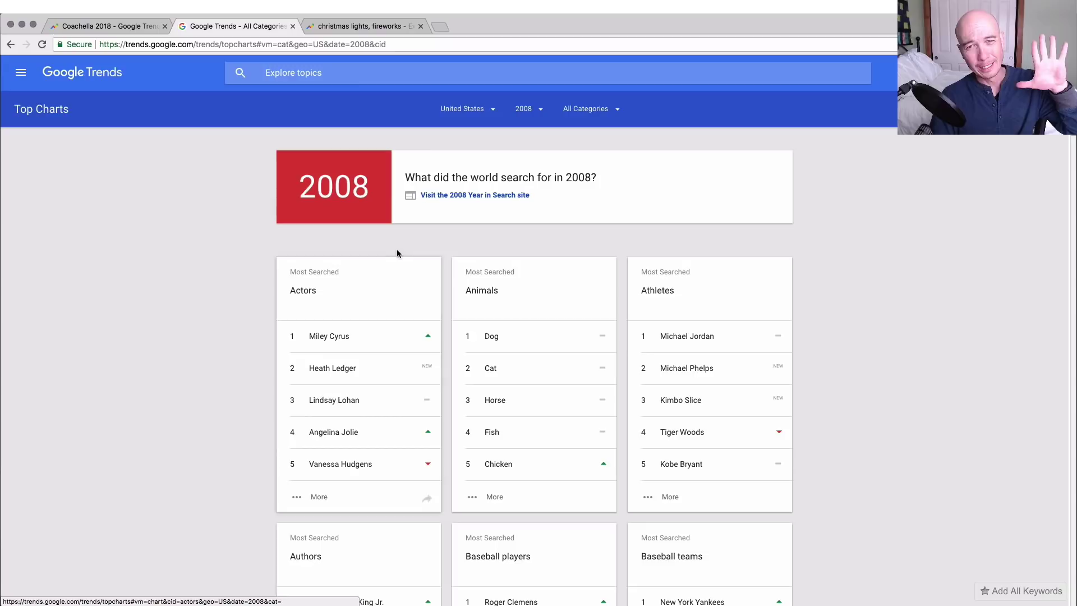
Return to the christmas lights vs fireworks comparison and remove fireworks, leaving christmas lights alone
click(381, 33)
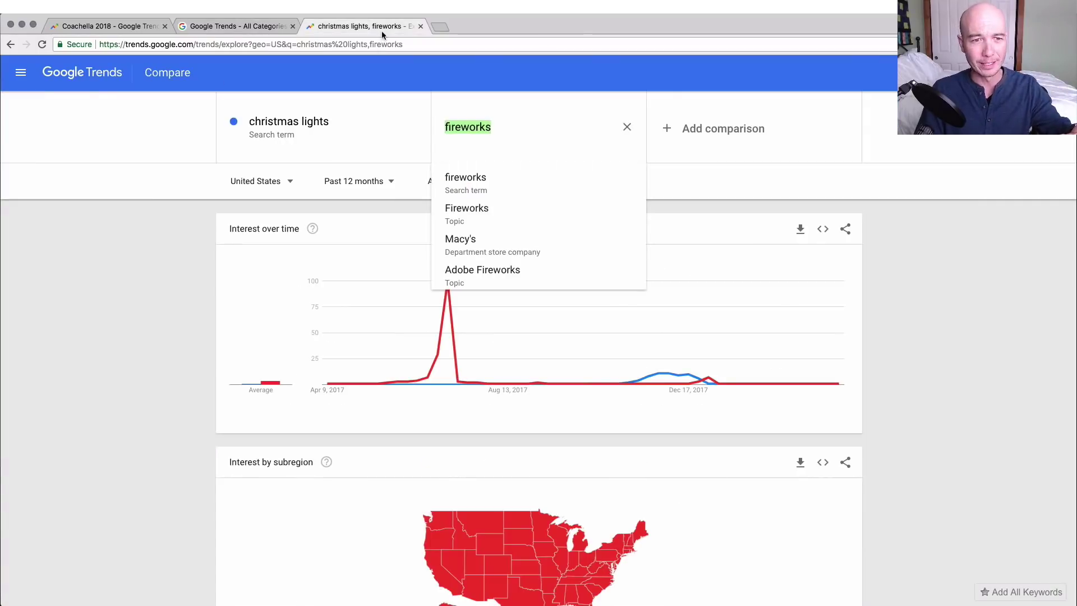
click(140, 224)
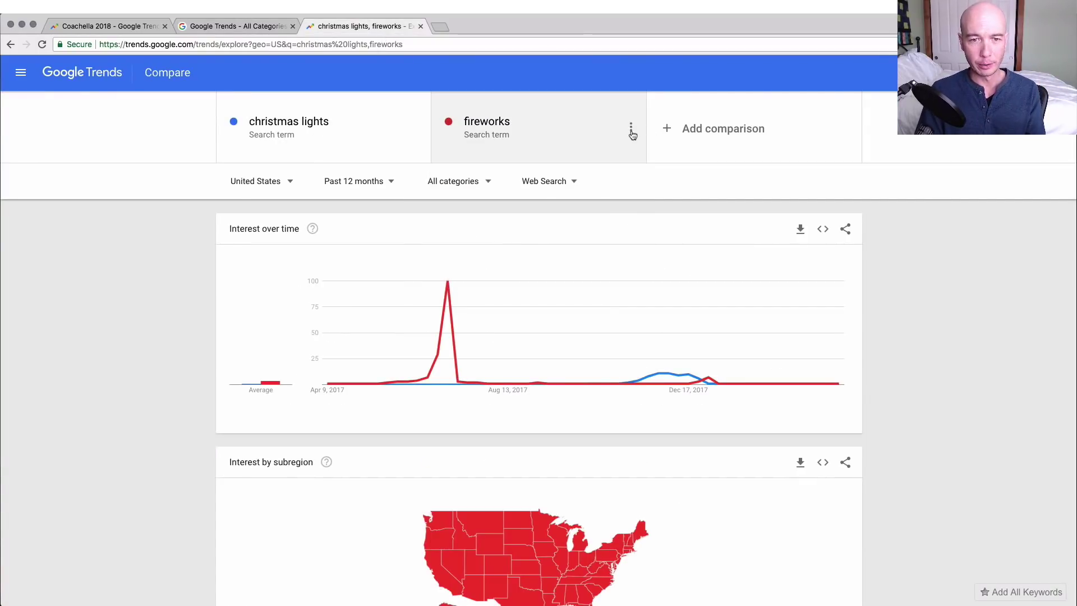
click(632, 131)
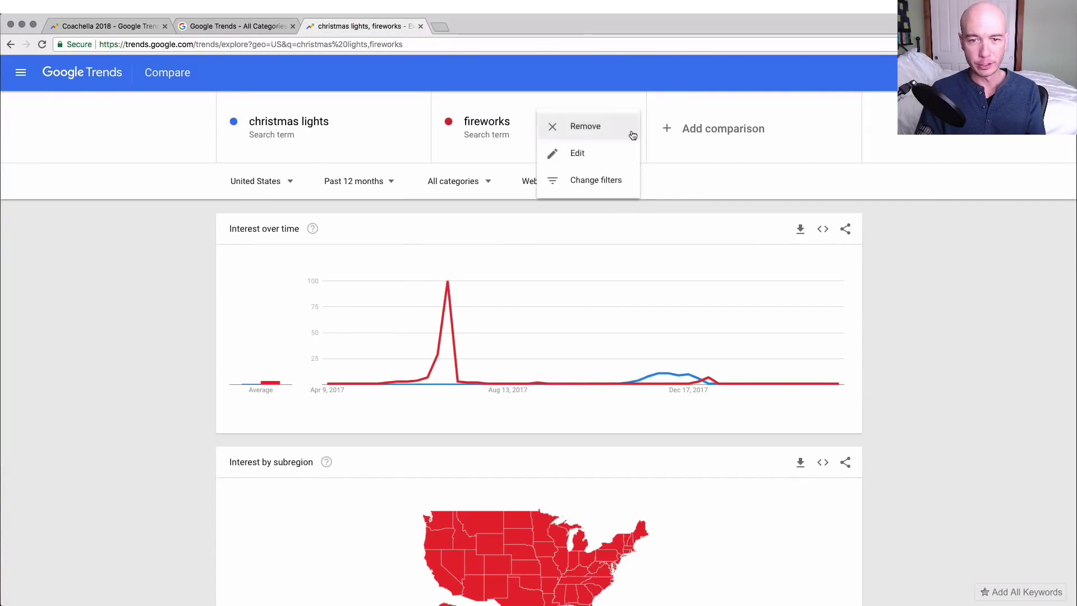
click(585, 128)
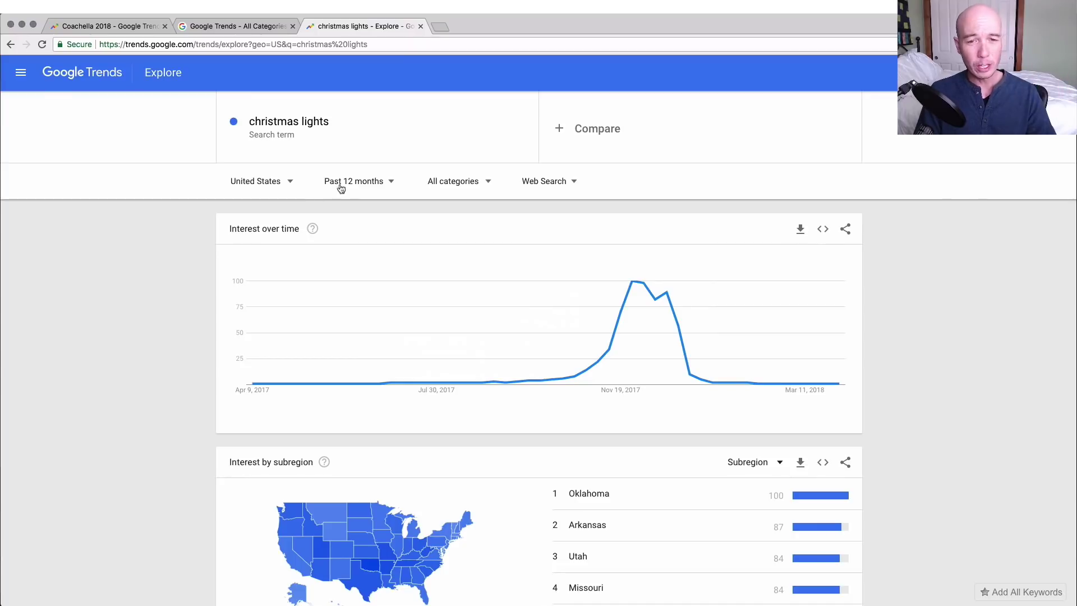
click(384, 182)
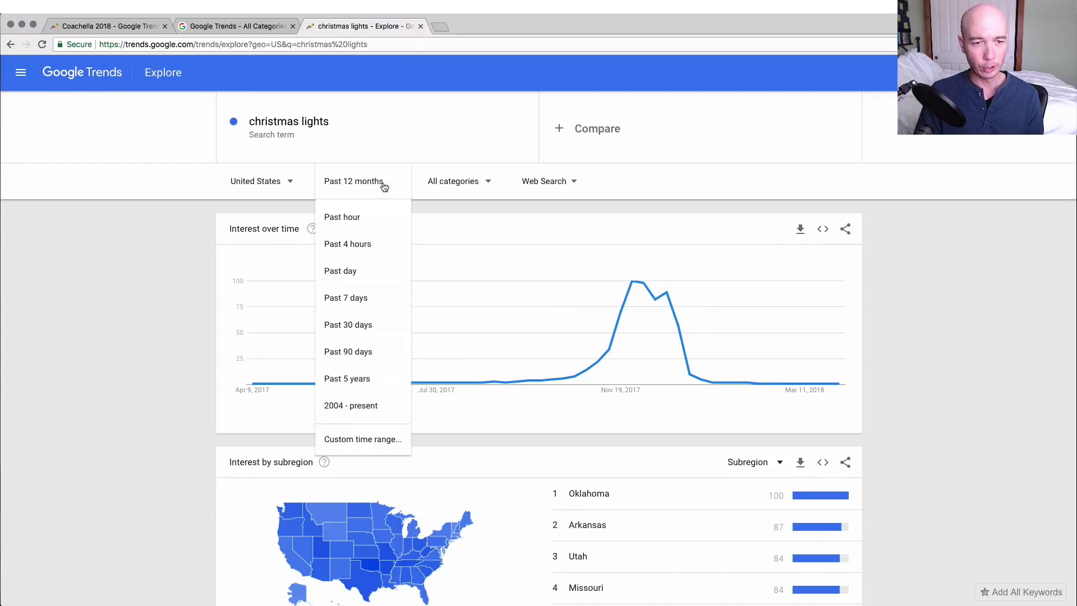
click(377, 385)
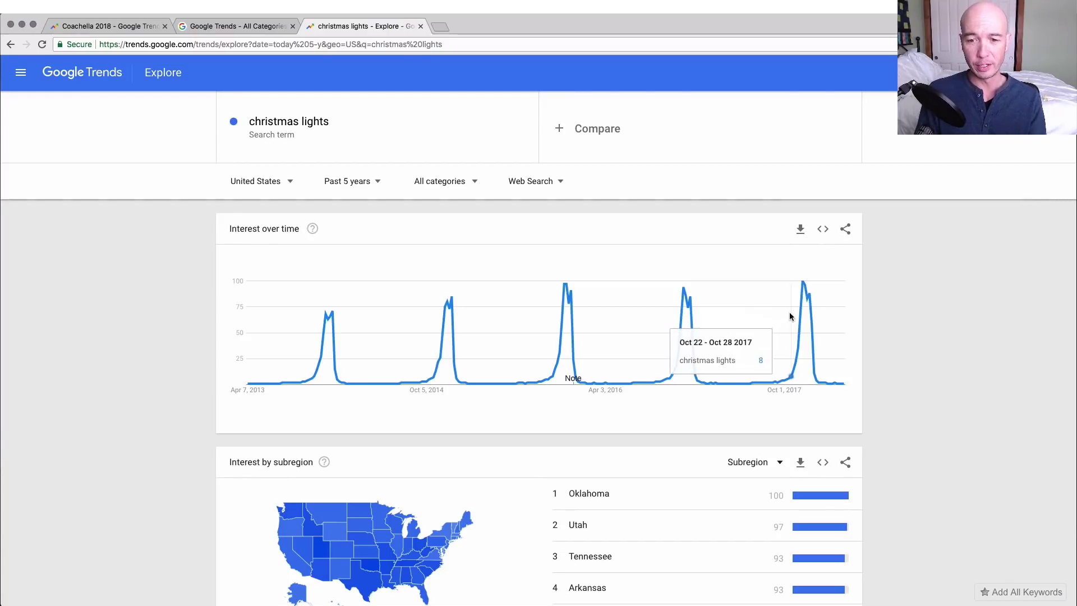
mouse_move(805, 291)
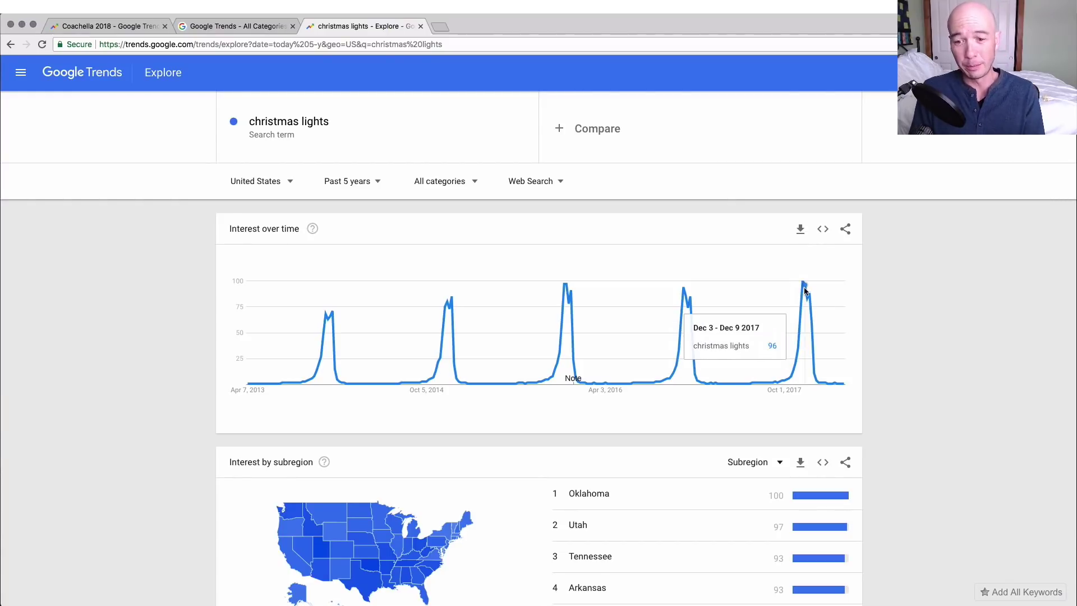
click(370, 189)
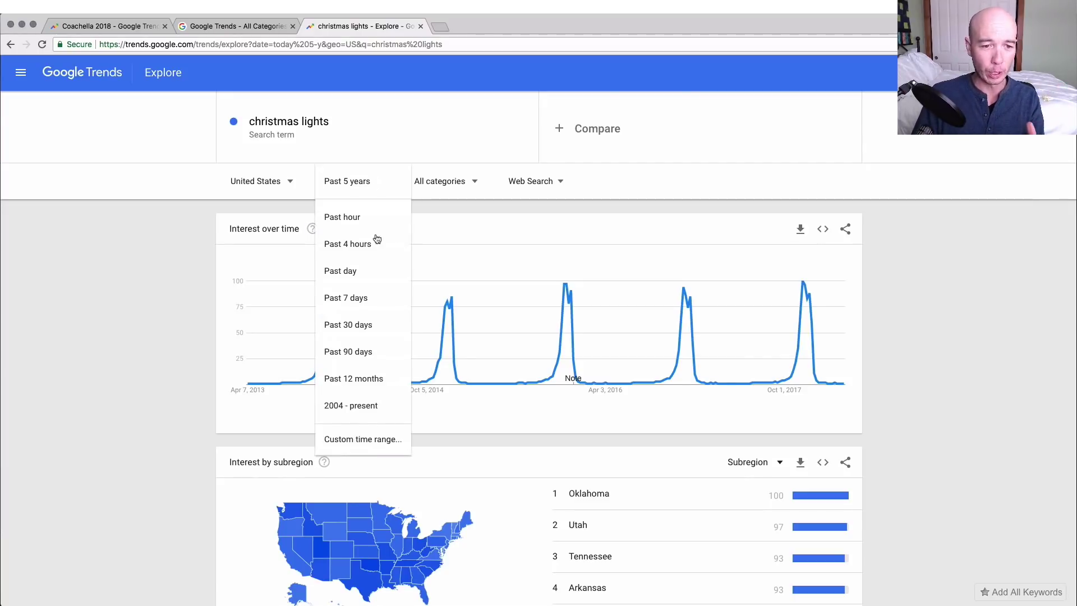
click(365, 401)
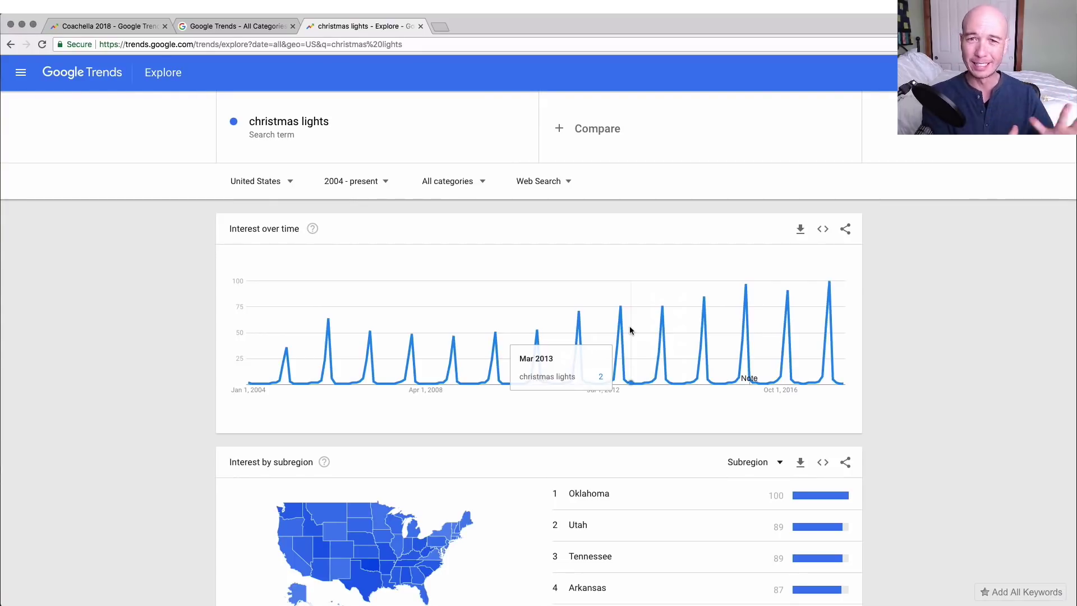
click(381, 185)
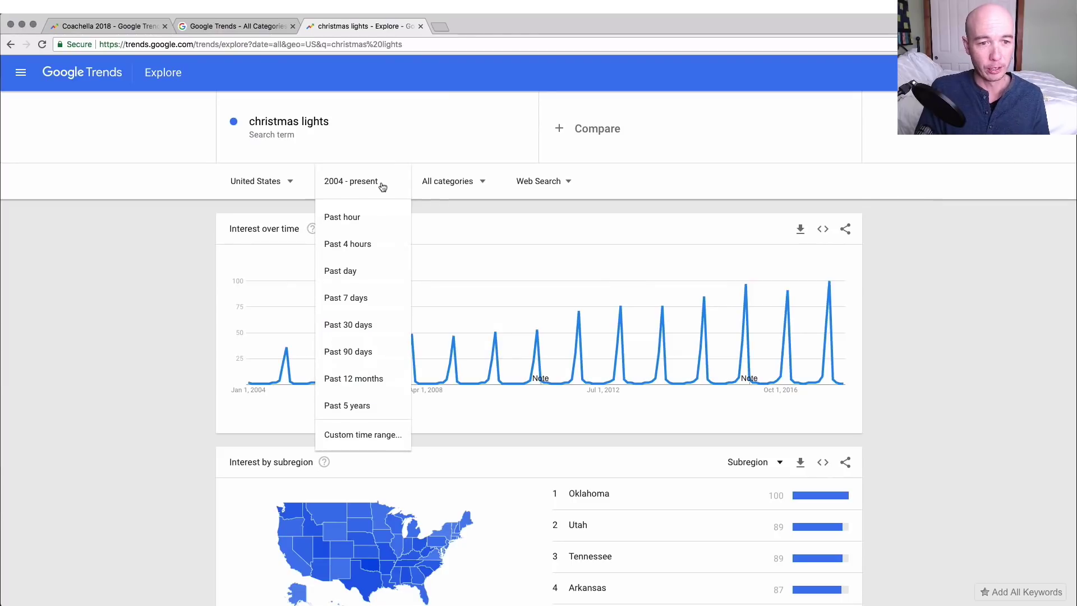
click(379, 381)
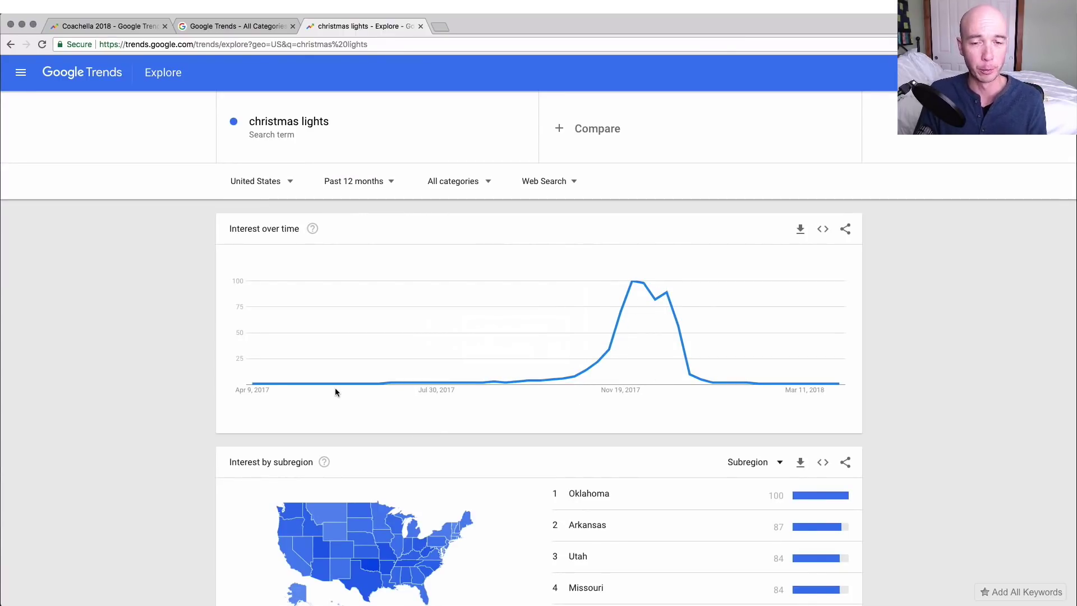
mouse_move(661, 358)
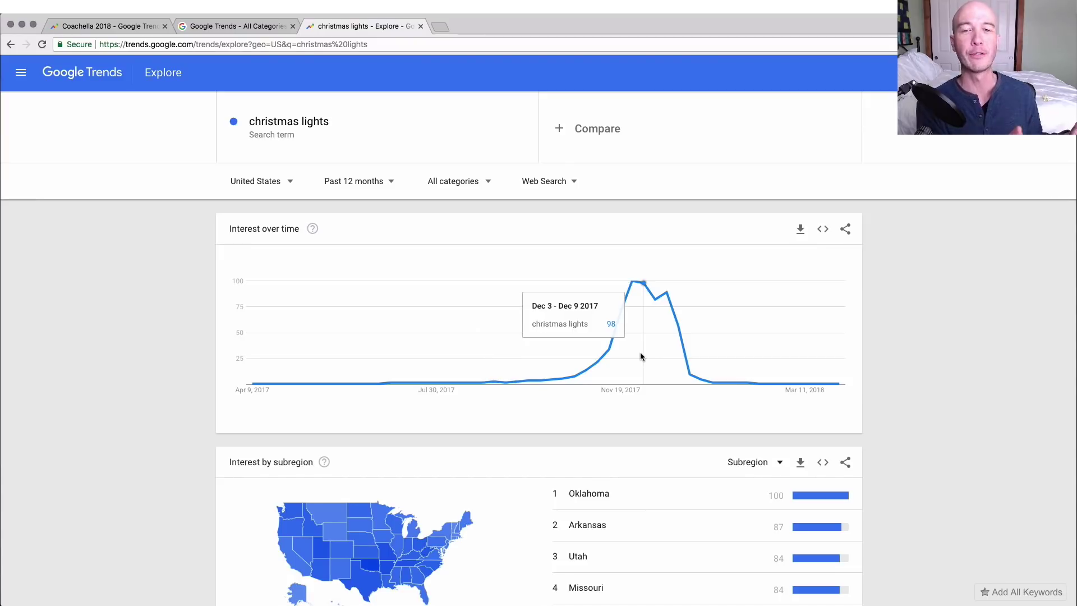
Add 'fireworks' as a second term to compare against christmas lights
click(615, 121)
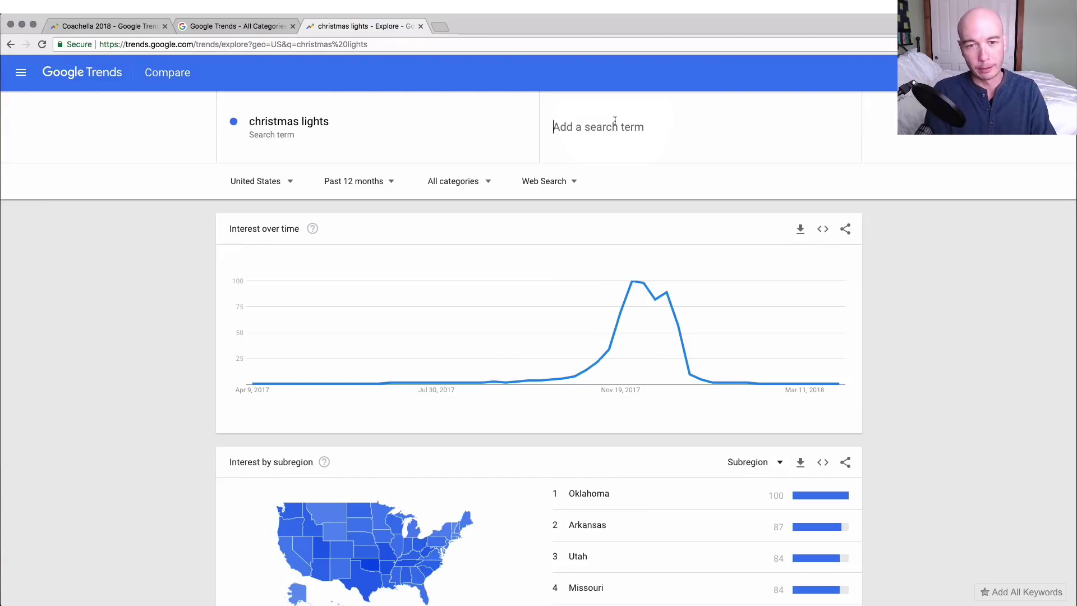
text(fireworks)
key(Return)
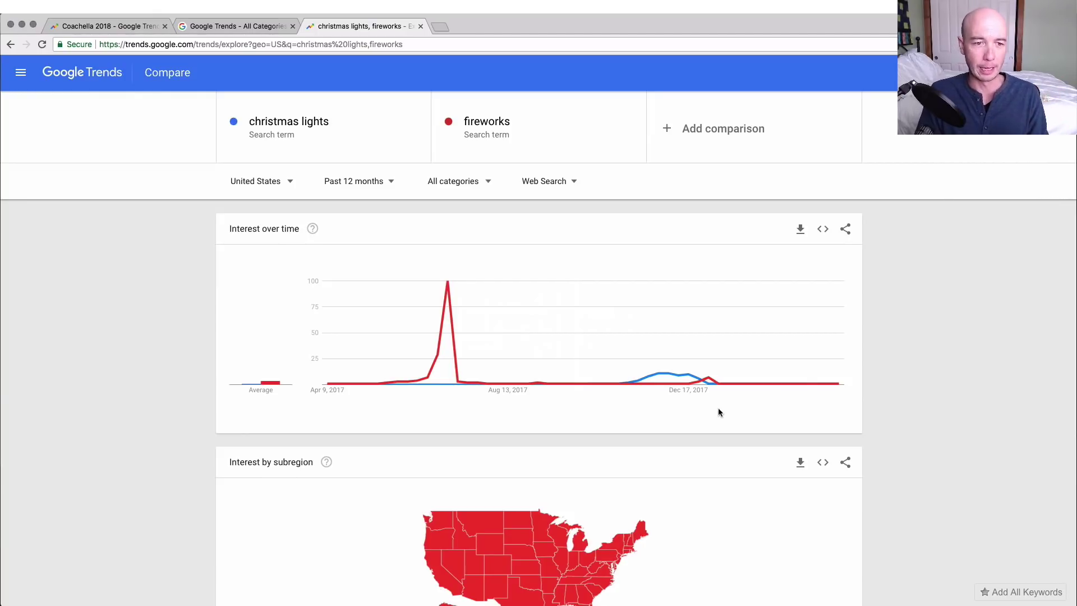
mouse_move(650, 383)
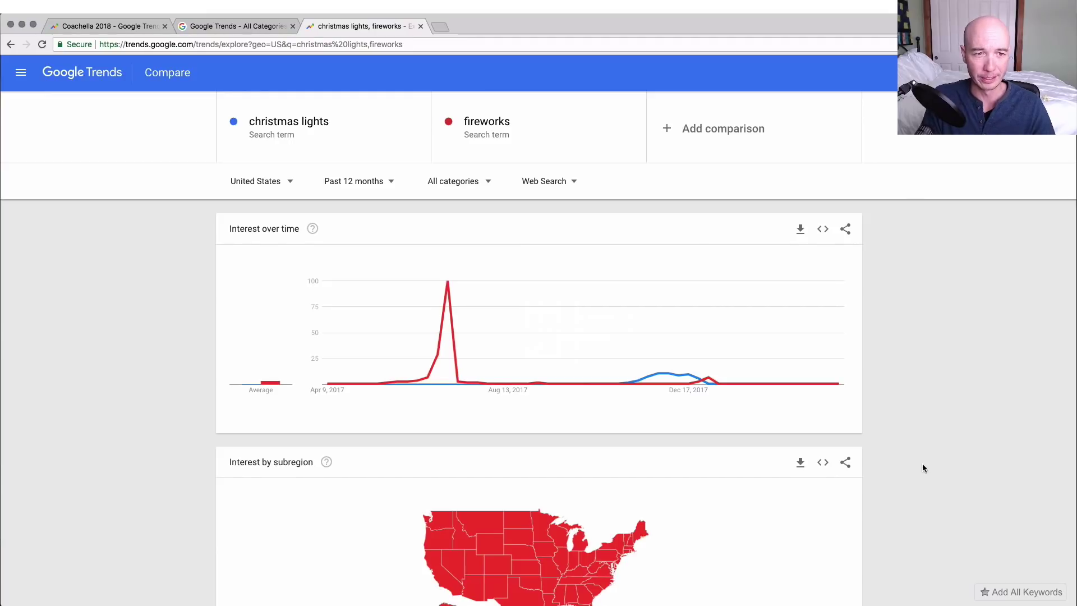
scroll(902, 463, down, 6)
Break the christmas lights subregion map down by Metro and open the Atlanta GA comparison
scroll(902, 465, down, 3)
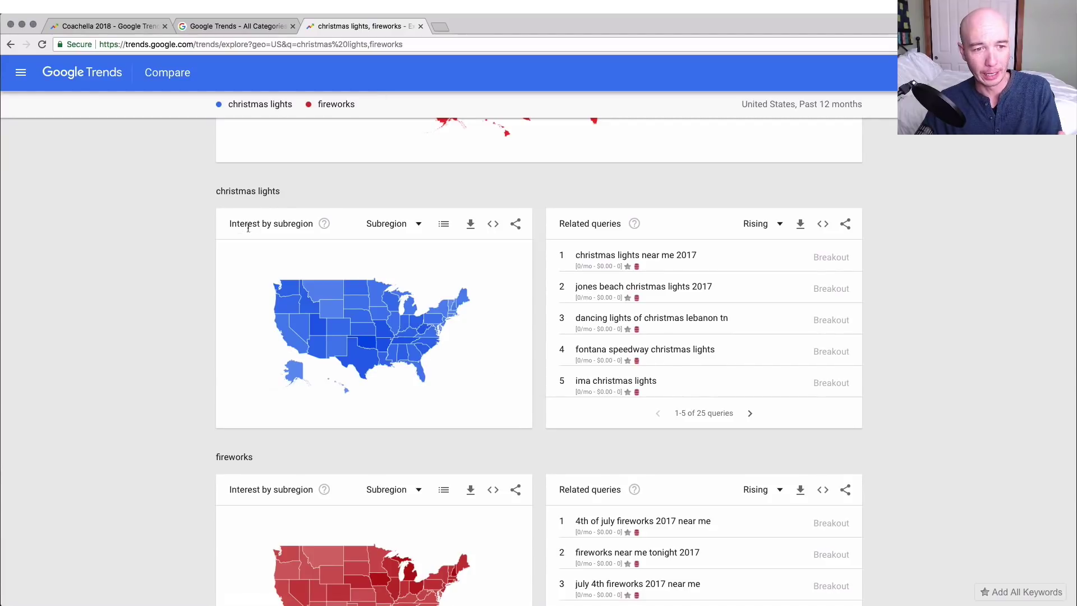
click(416, 232)
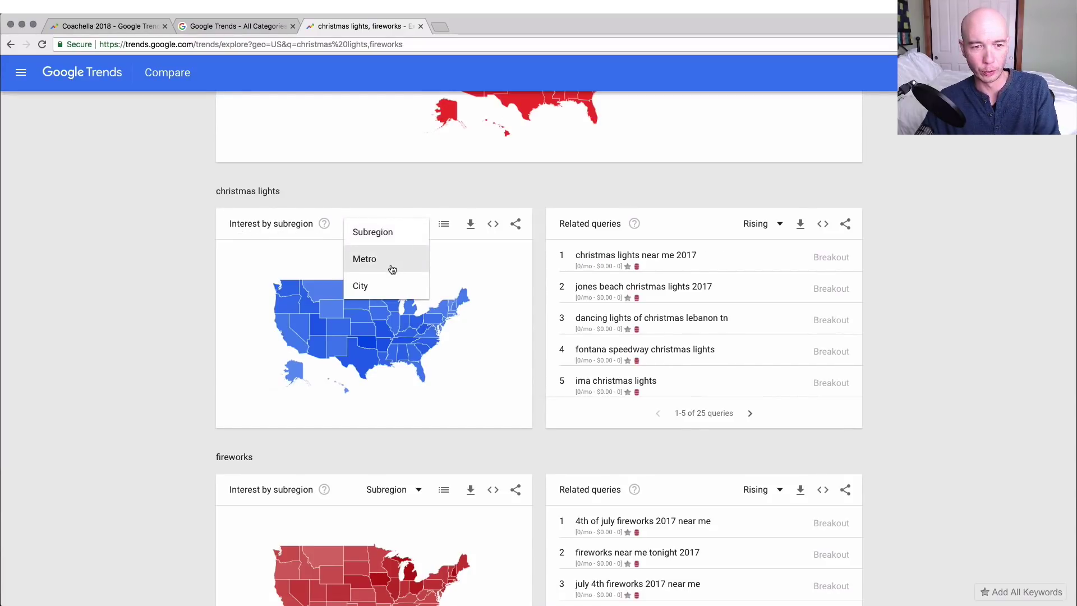
click(392, 269)
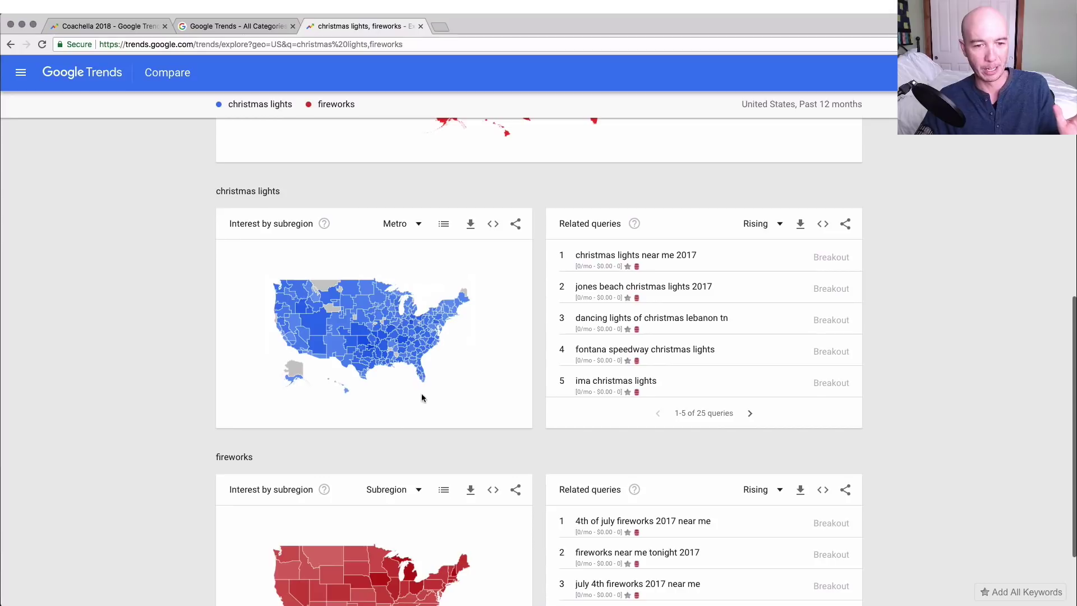
click(411, 355)
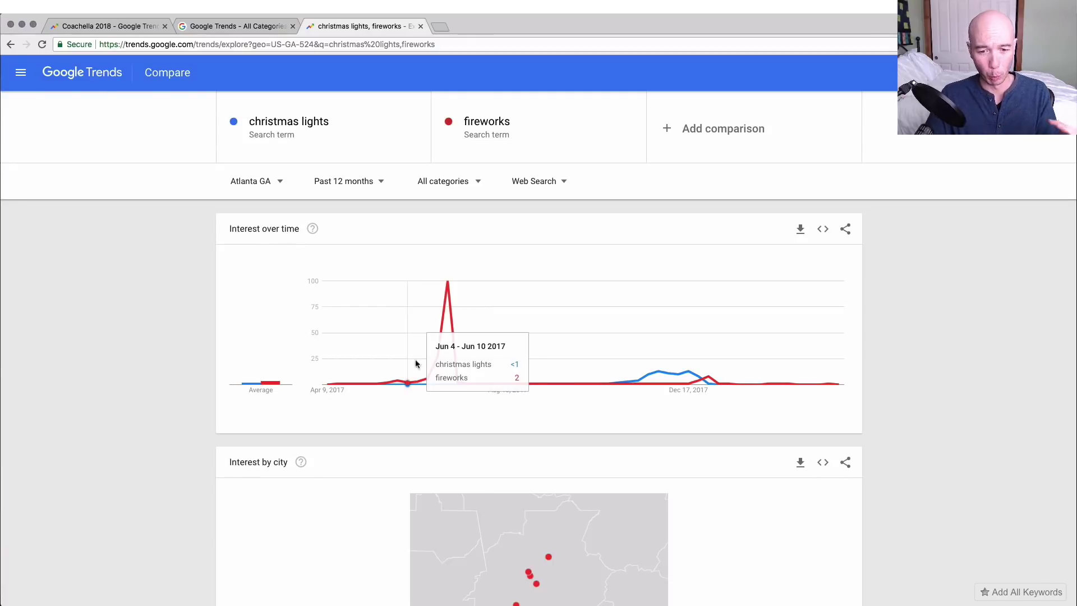
Scroll through the Atlanta GA city map and related queries, then back to the top
scroll(314, 464, down, 1)
scroll(314, 464, down, 5)
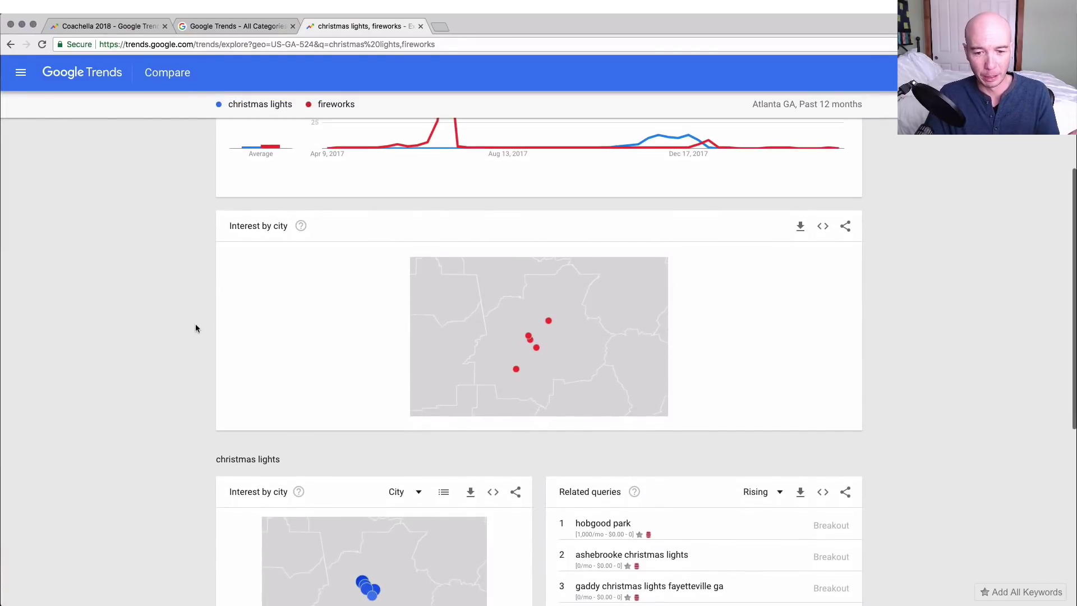
scroll(166, 369, down, 3)
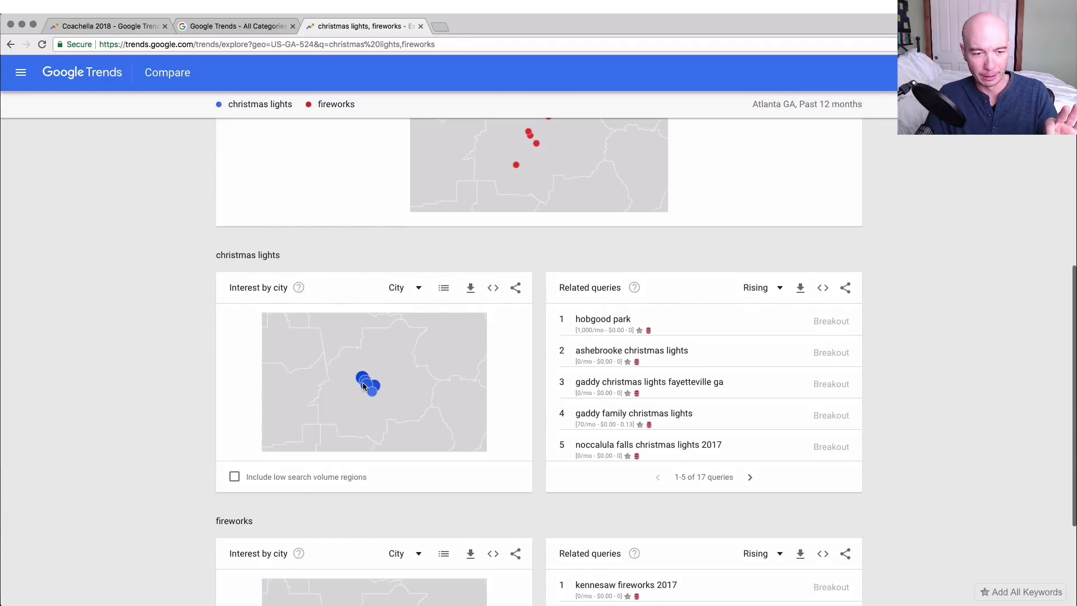
scroll(505, 378, up, 4)
scroll(501, 379, down, 2)
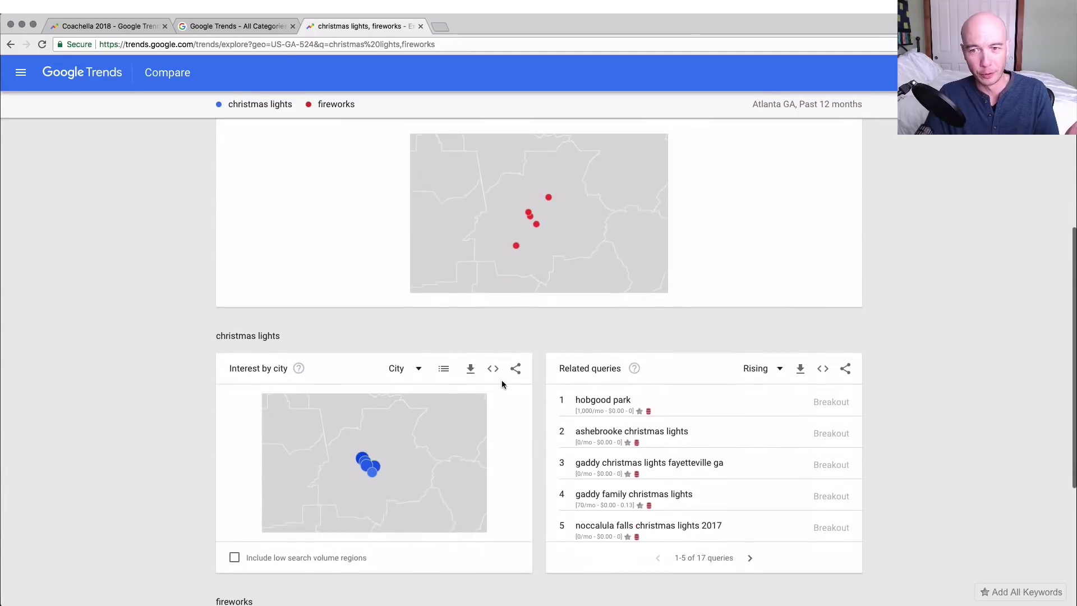
scroll(501, 379, down, 1)
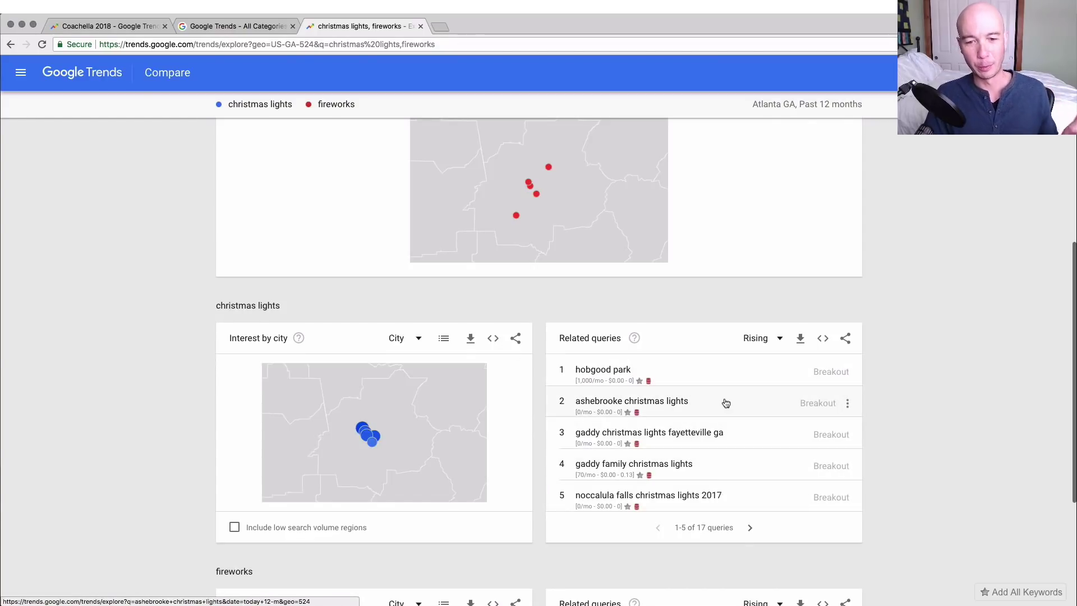
scroll(680, 414, down, 5)
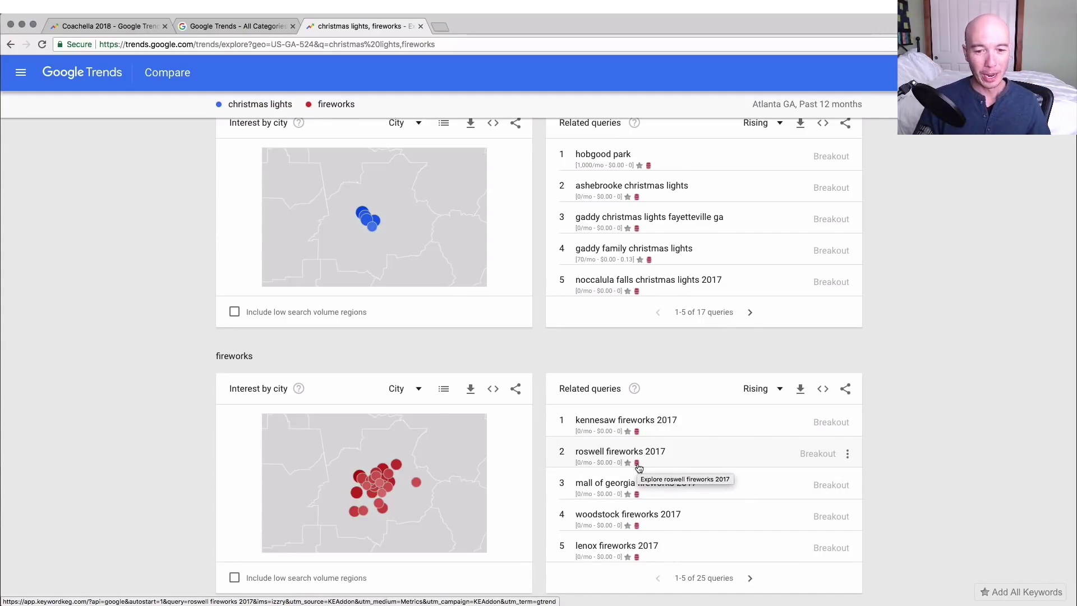
scroll(725, 451, down, 2)
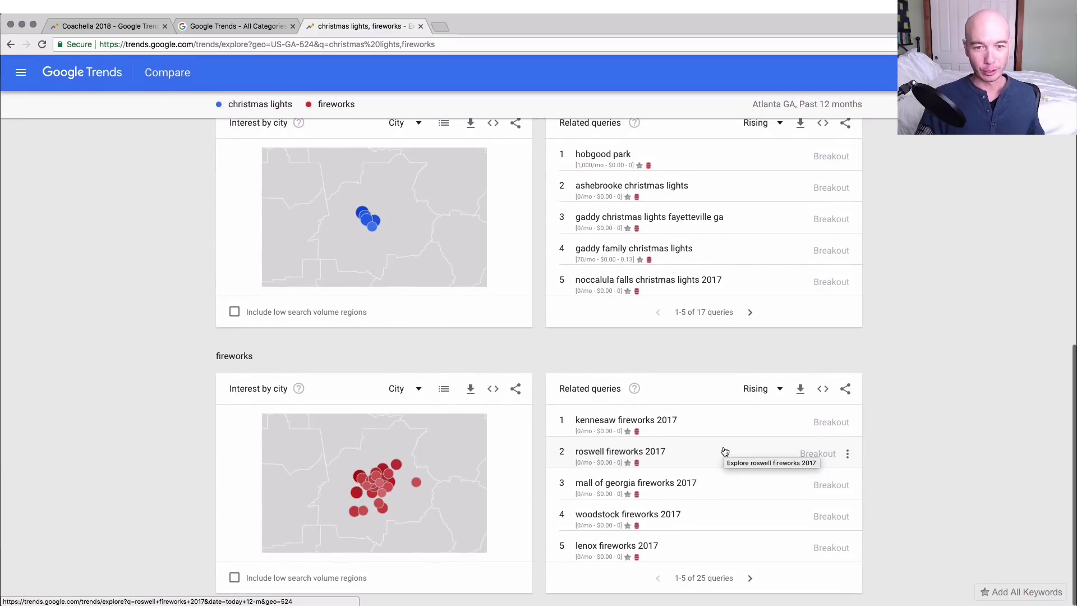
scroll(524, 276, up, 15)
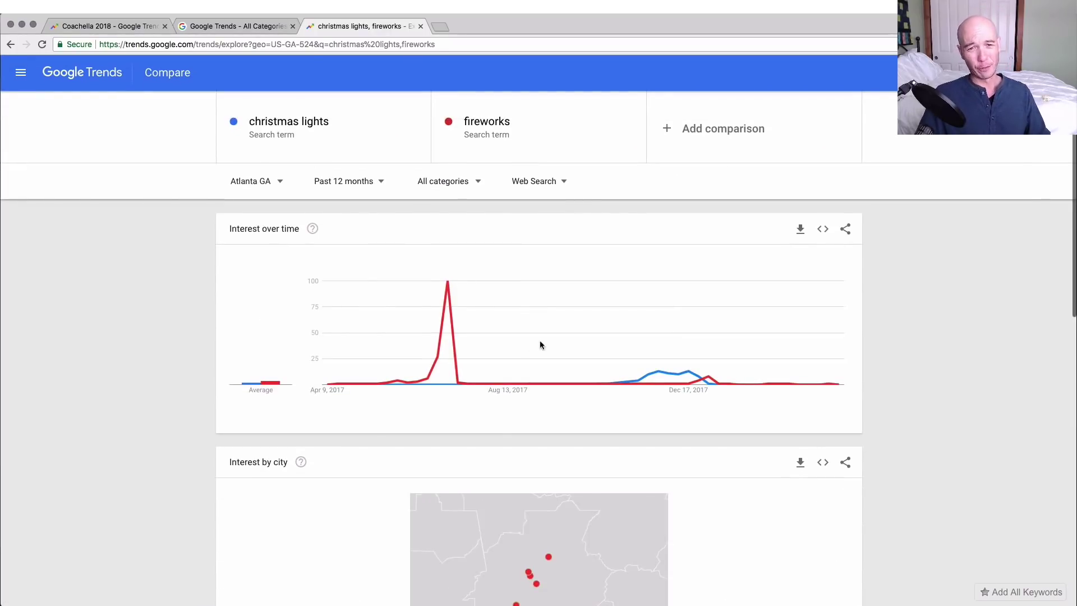
mouse_move(542, 345)
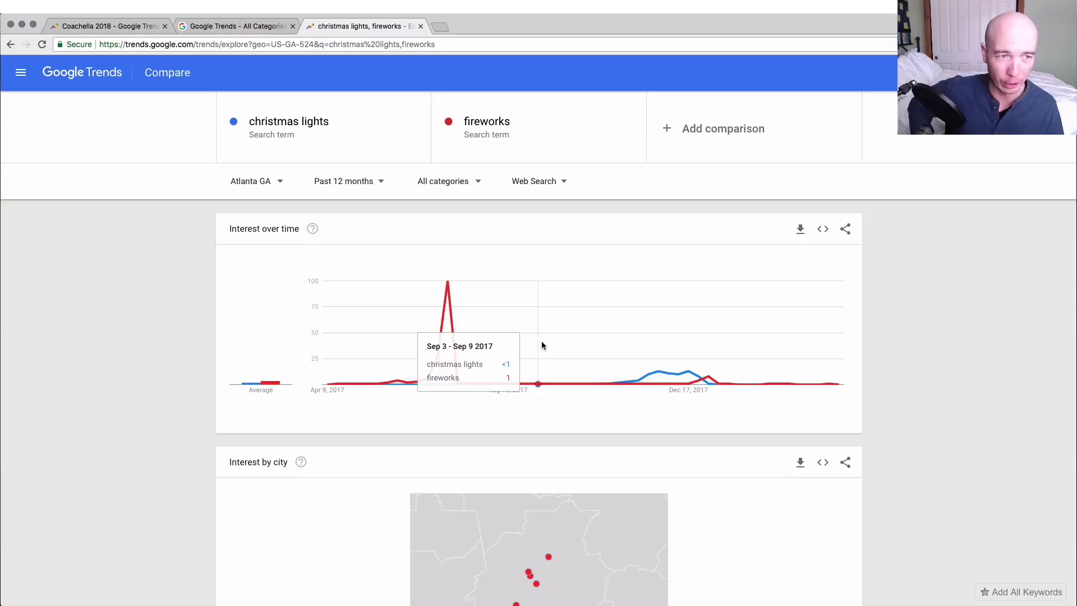
scroll(583, 328, down, 10)
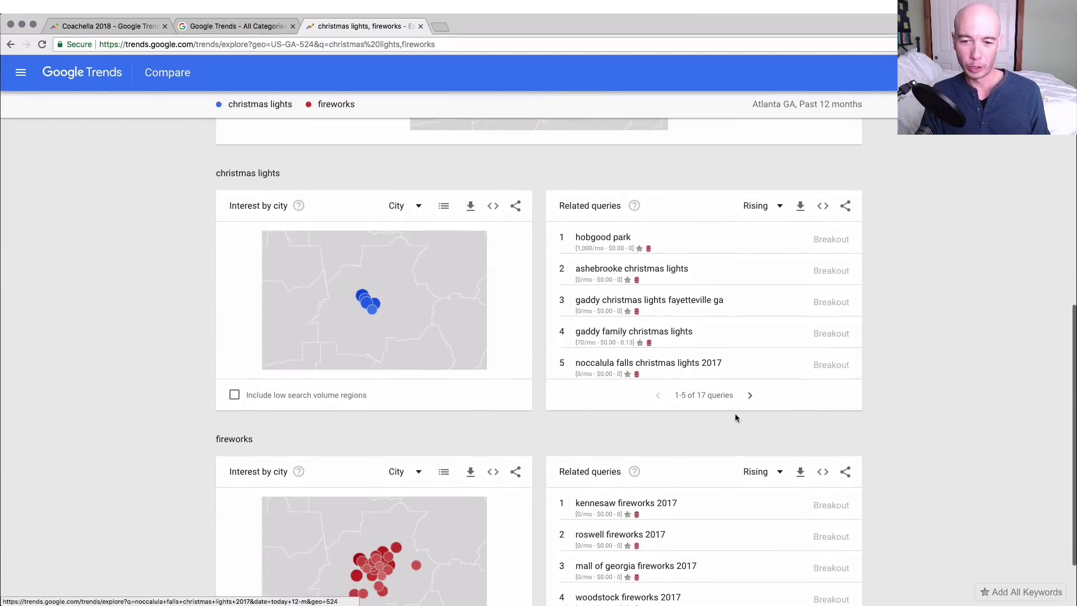
scroll(713, 404, up, 10)
Change the comparison's location from Atlanta GA back to the whole United States
click(272, 183)
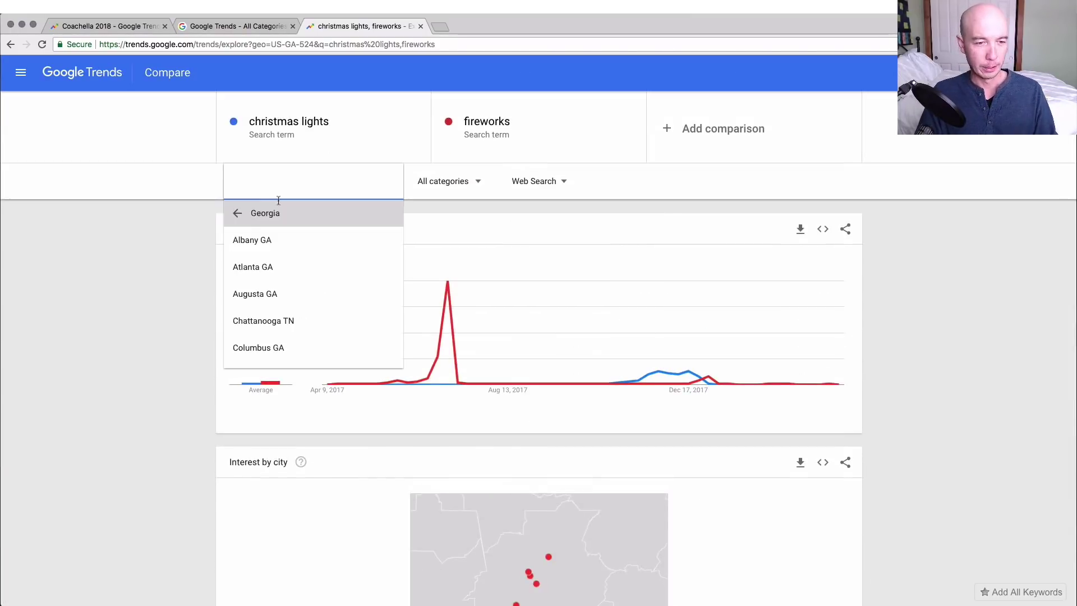
click(238, 215)
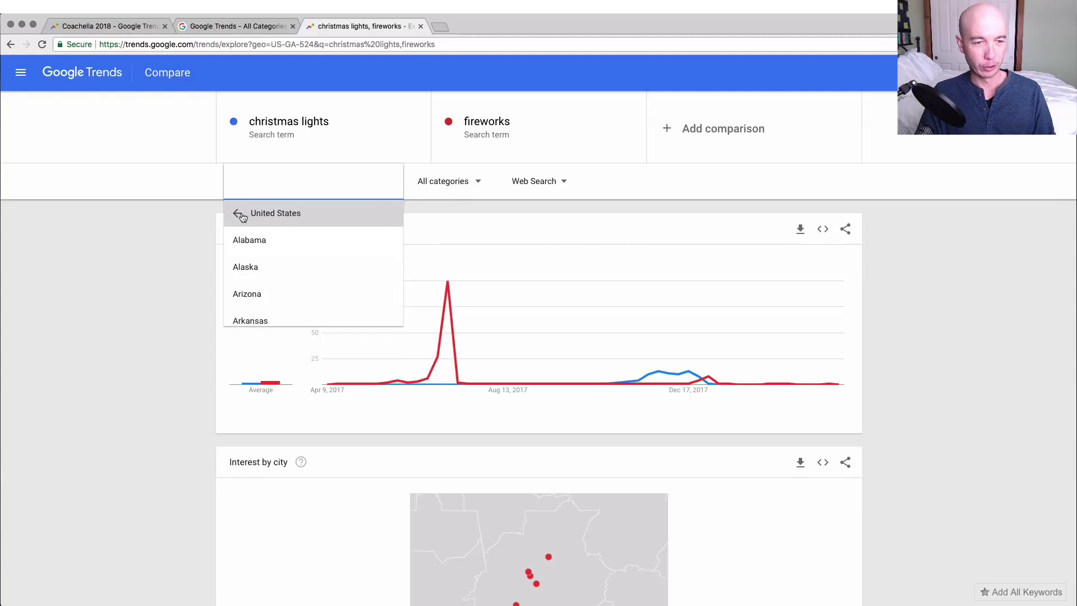
click(251, 219)
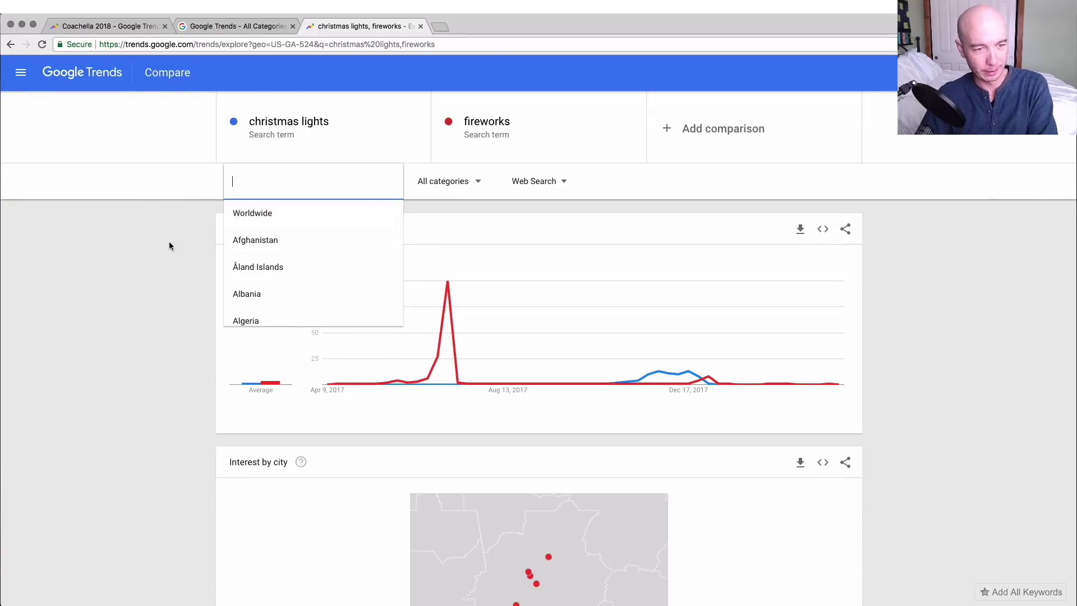
scroll(800, 418, down, 10)
scroll(799, 418, down, 2)
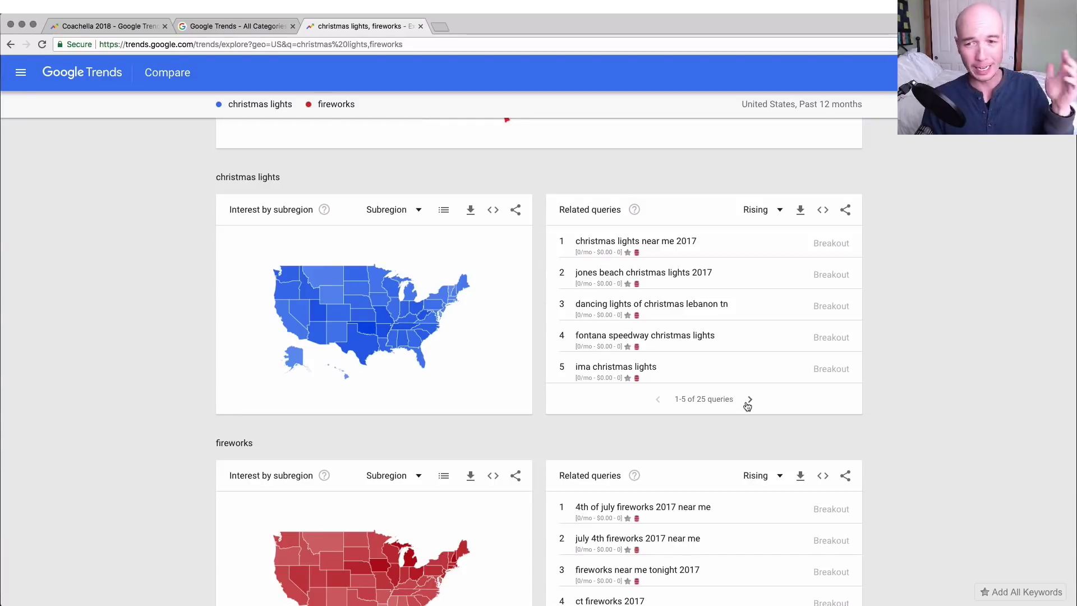
Page christmas lights related queries forward and switch them from Rising to Top
click(751, 401)
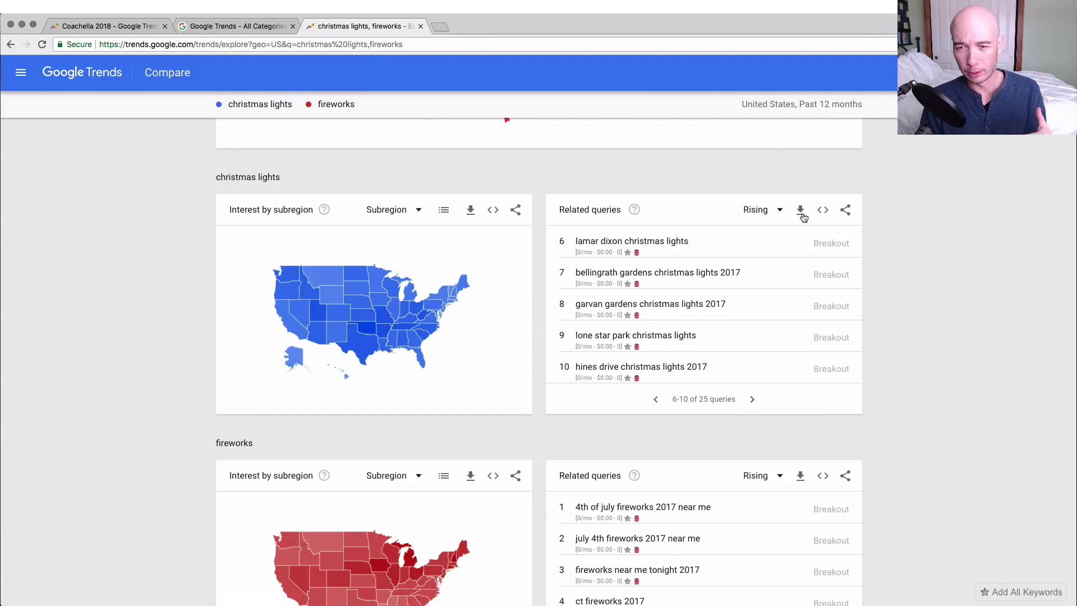
click(780, 211)
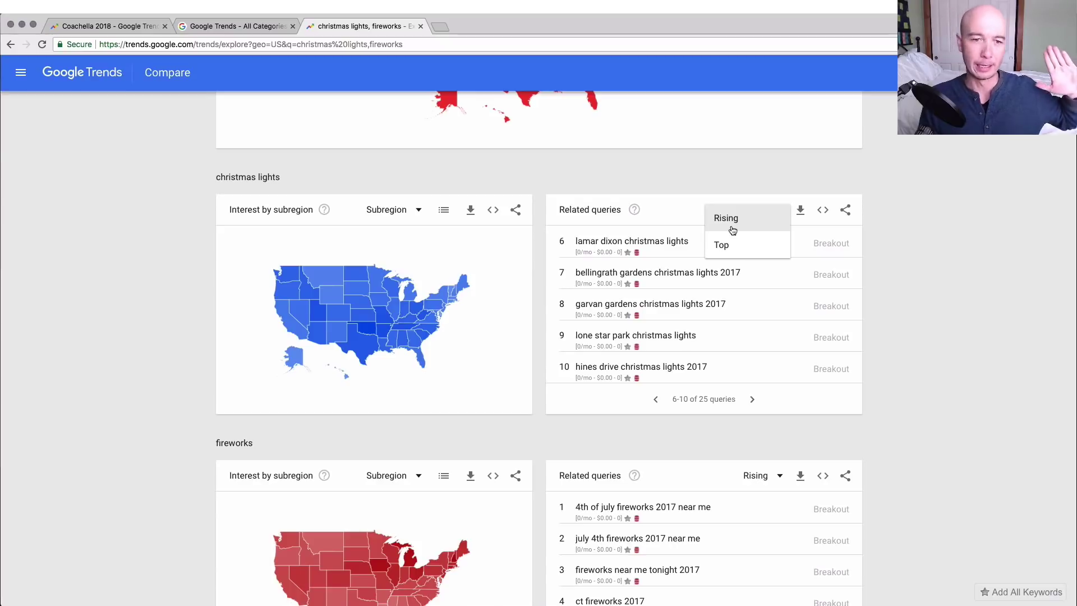
click(727, 244)
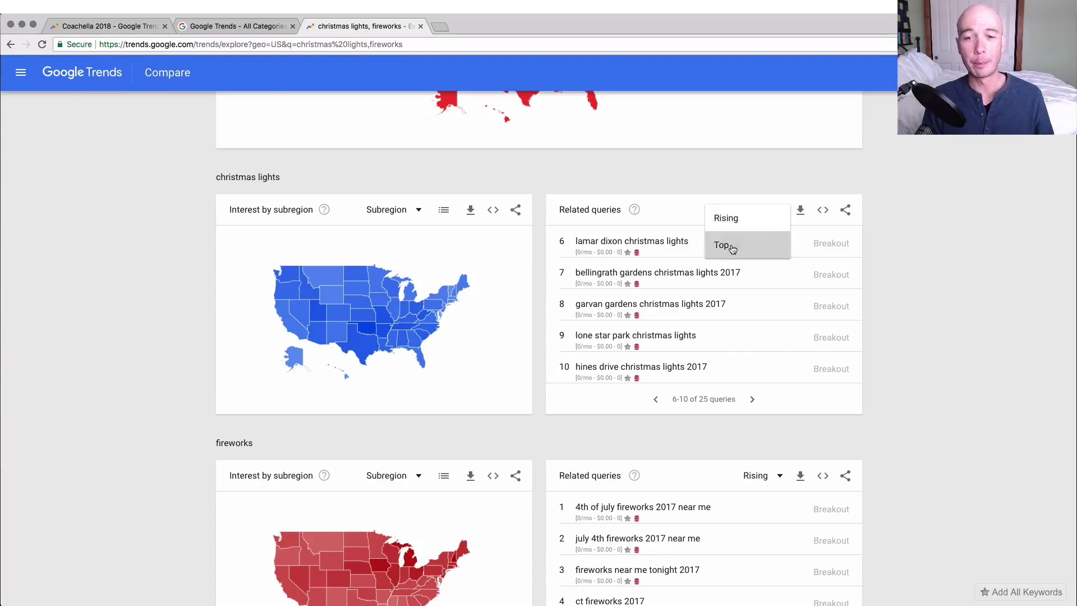
scroll(644, 235, up, 2)
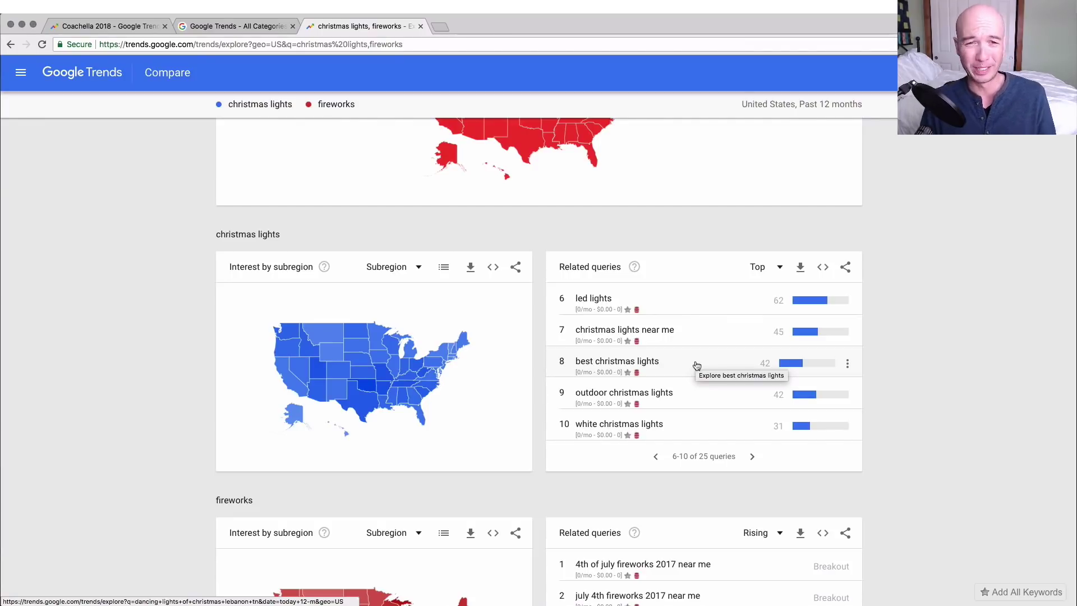
scroll(897, 335, up, 15)
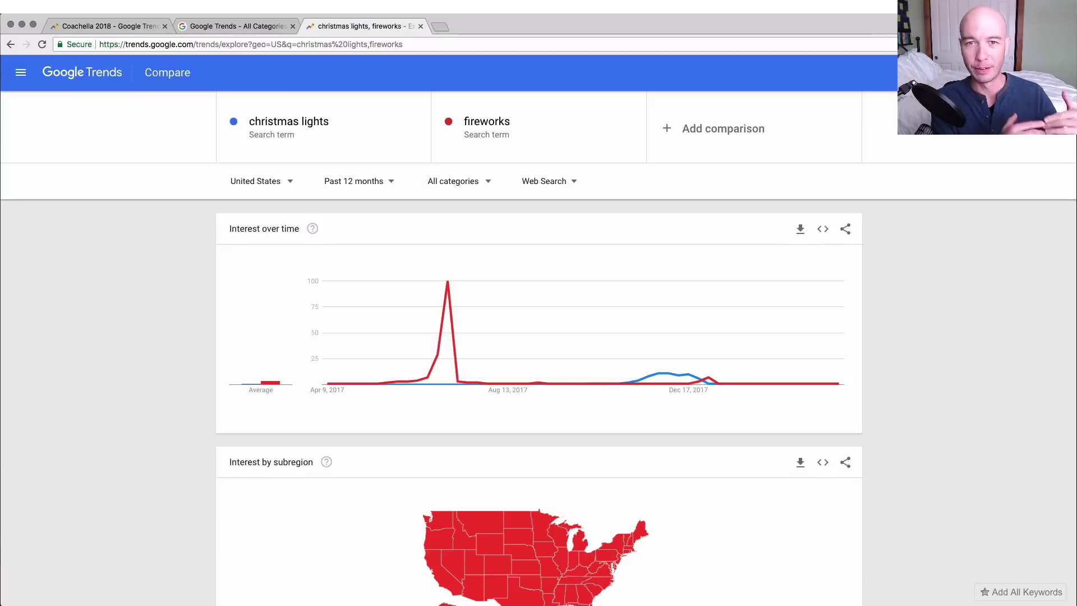
Set the time range to Past 5 years and remove christmas lights from the comparison
click(390, 187)
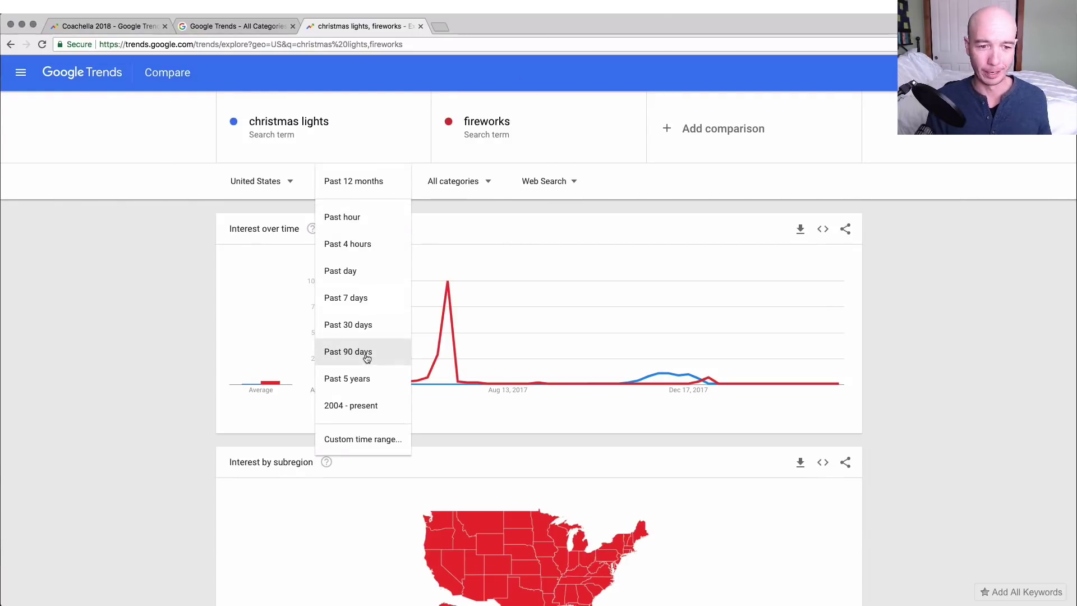
click(372, 378)
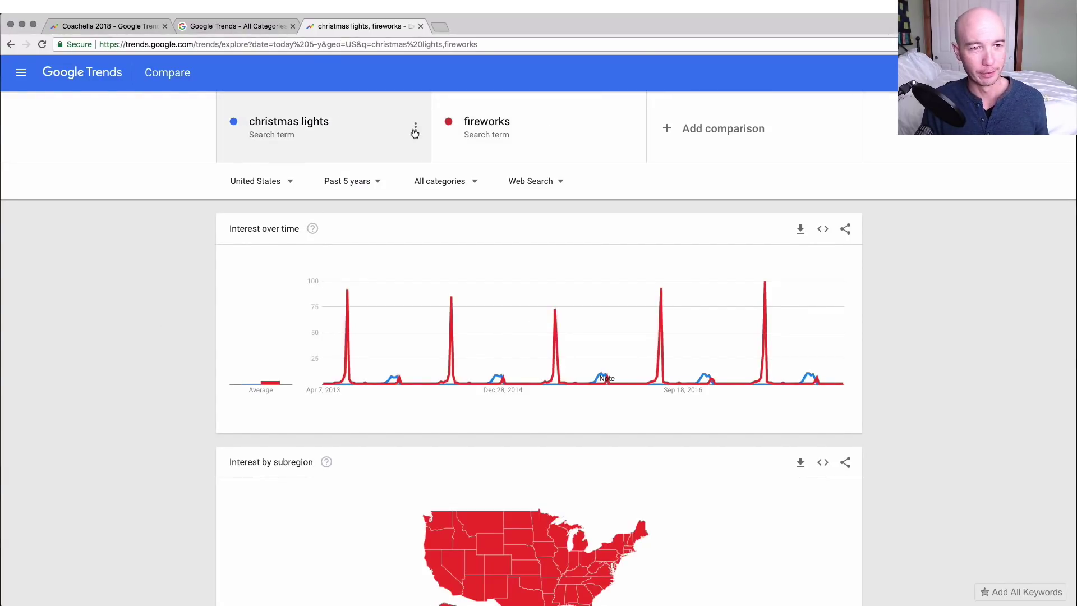
click(415, 131)
click(387, 132)
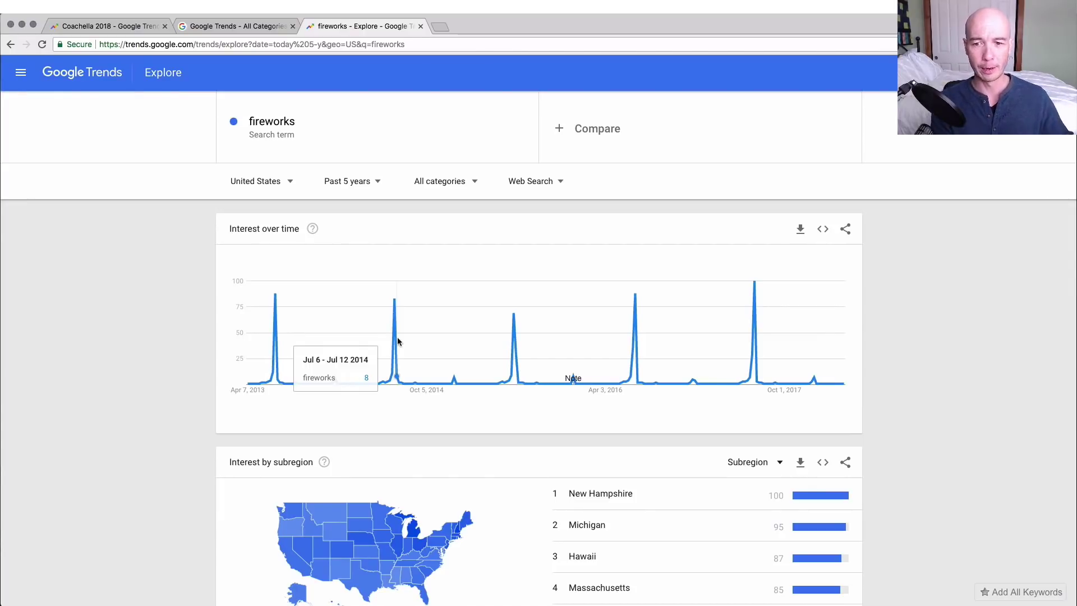
Extend the fireworks chart's time range to 2004 - present
click(372, 183)
click(369, 411)
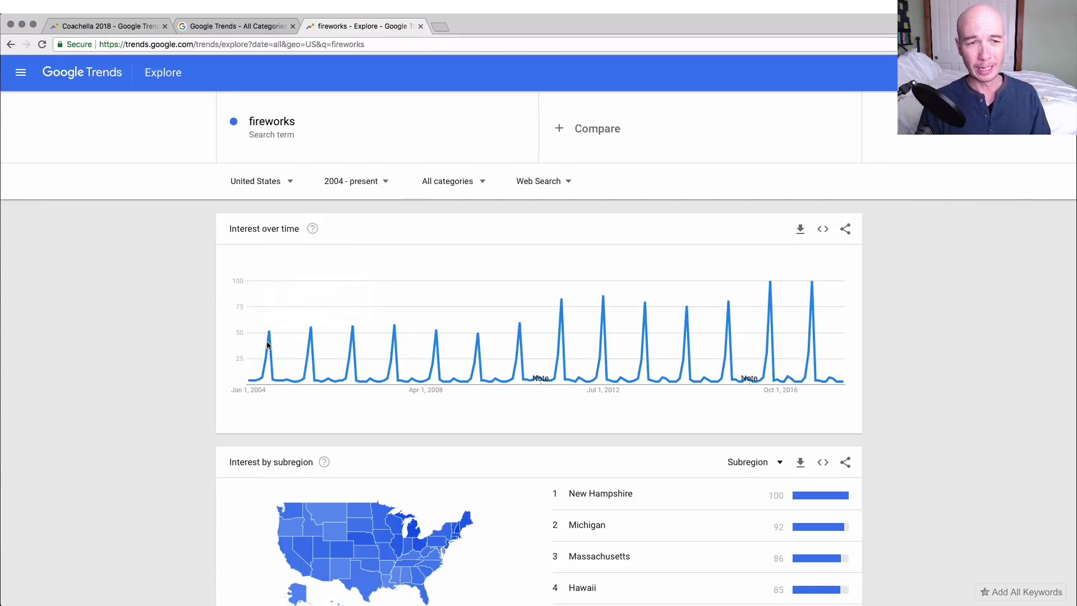
click(132, 26)
From the Google Trends home page, filter trending stories to the Business category
scroll(173, 314, up, 15)
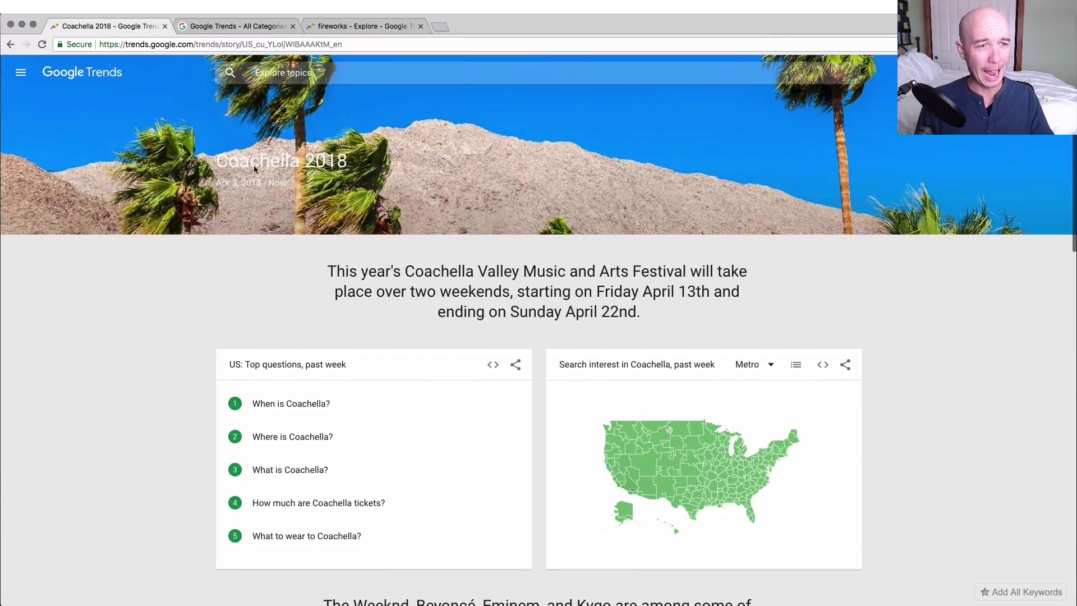
click(75, 72)
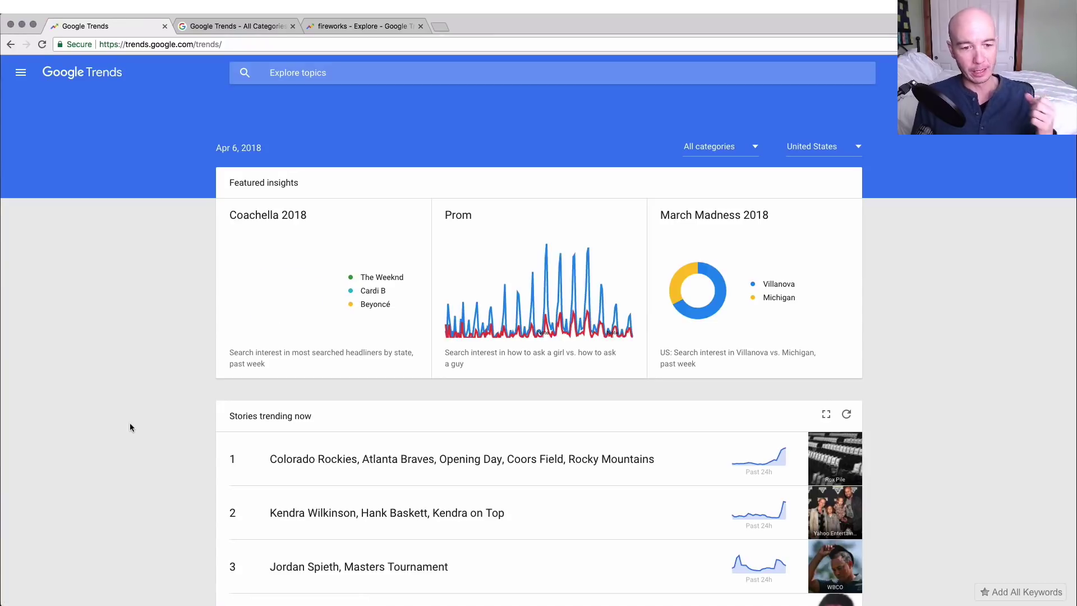
scroll(156, 431, down, 4)
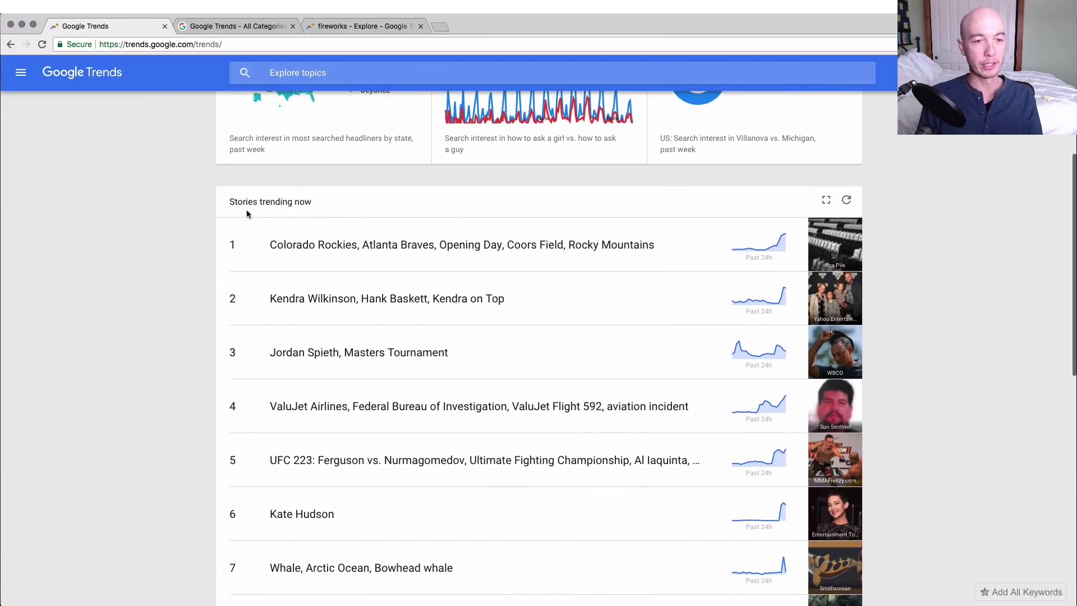
scroll(645, 243, up, 4)
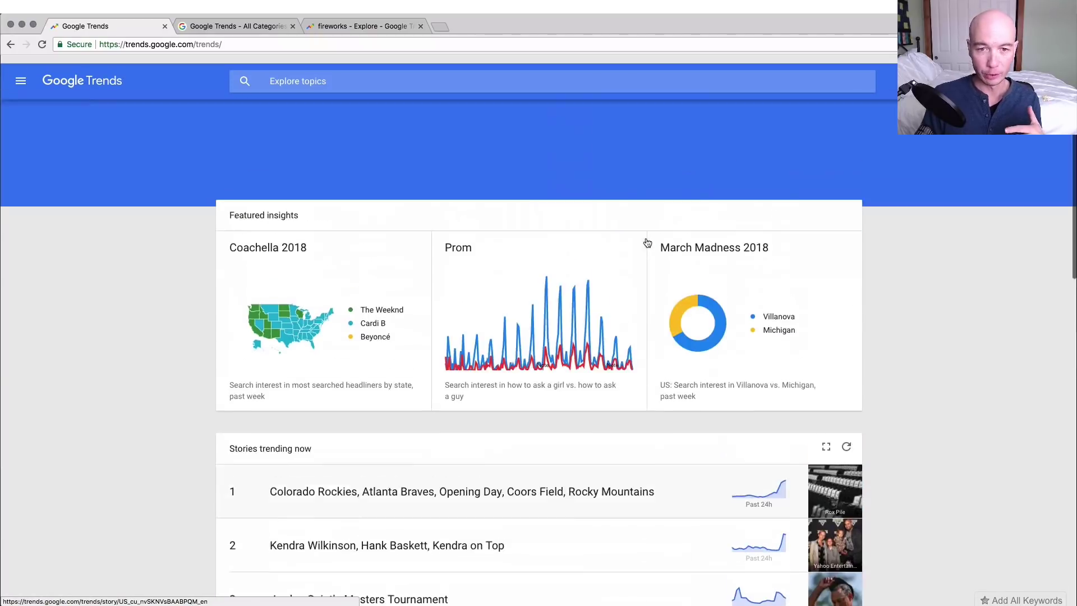
scroll(605, 372, down, 15)
scroll(606, 375, up, 15)
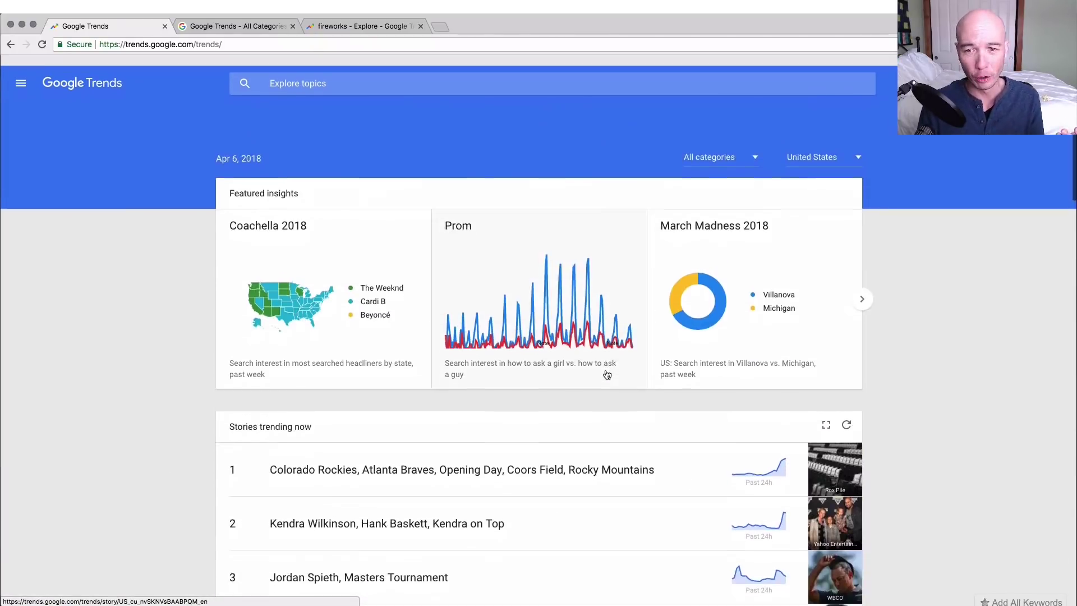
click(757, 151)
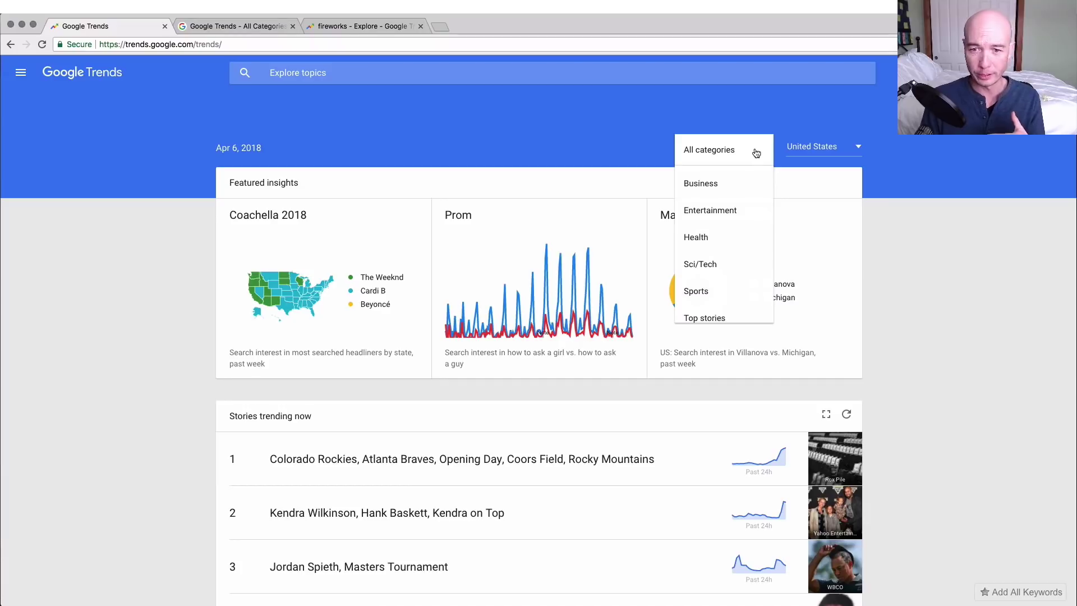
click(705, 185)
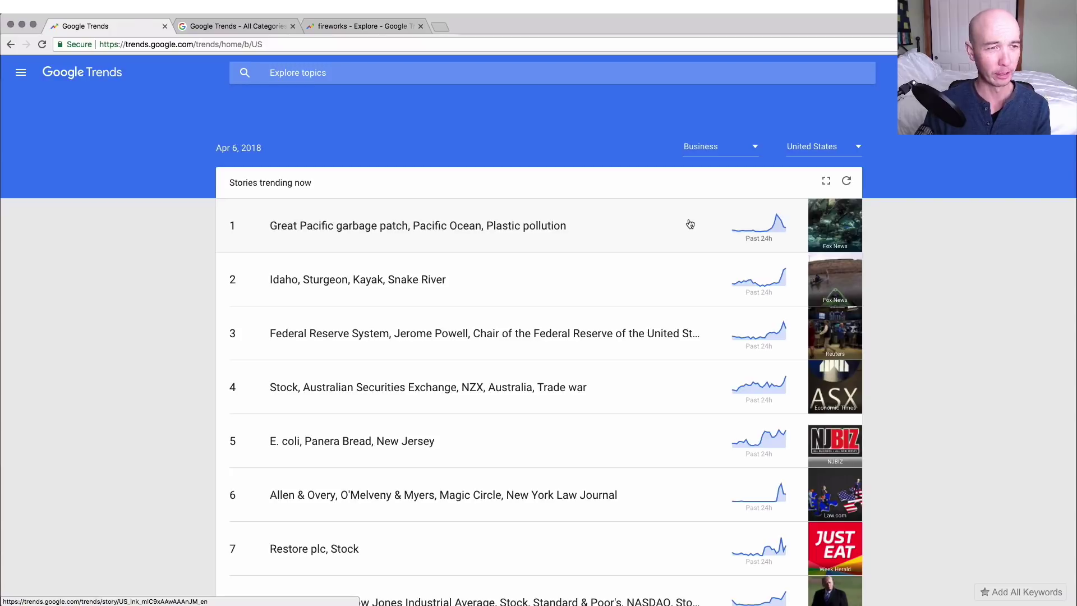
Keep United States as the trending stories country, then return to the 2008 Top Charts
click(834, 151)
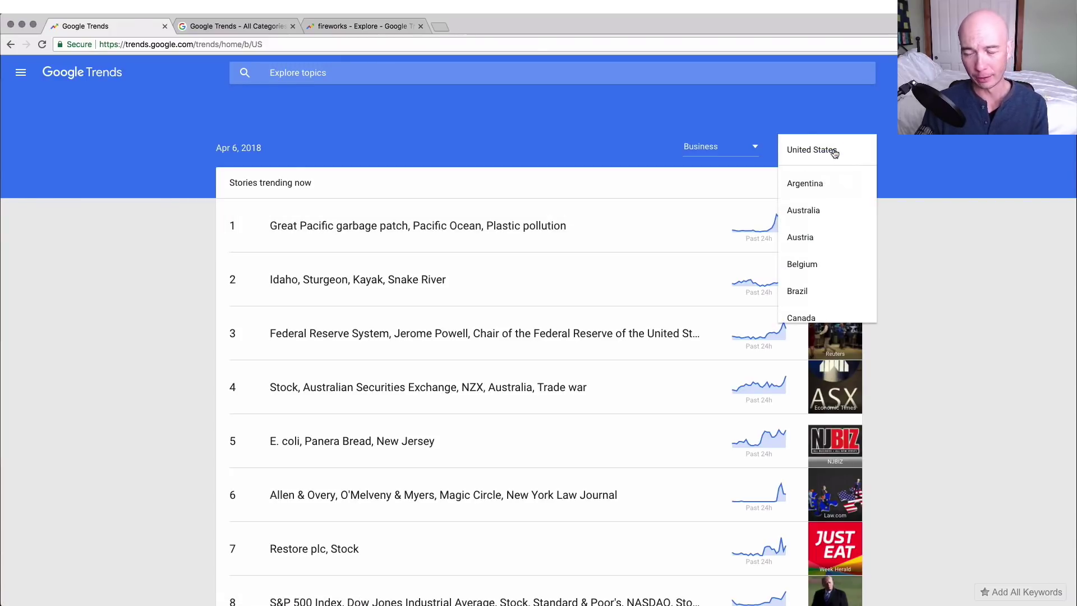
click(330, 119)
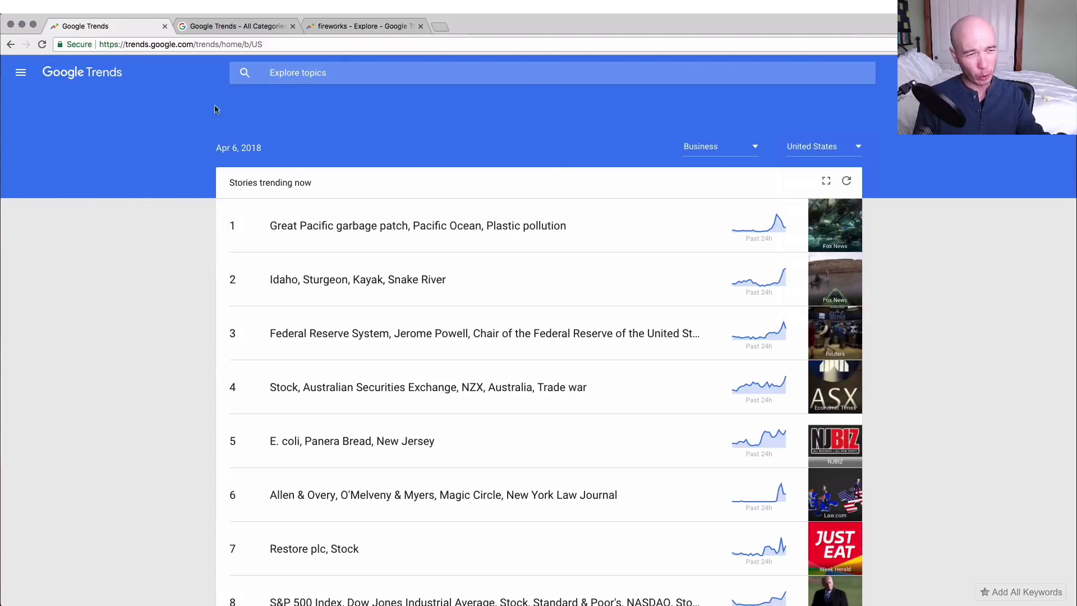
click(249, 29)
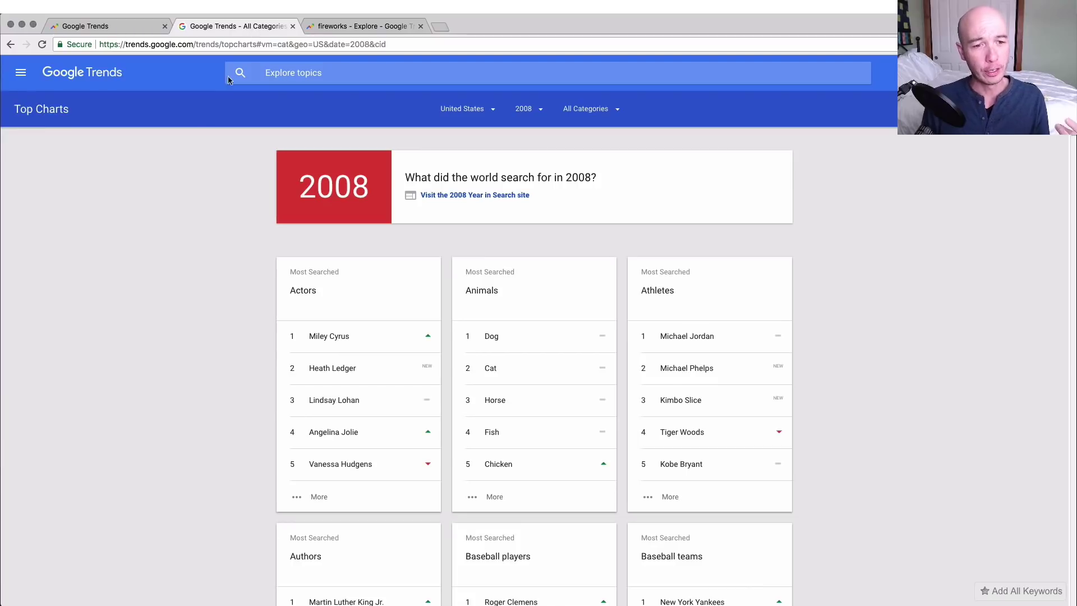